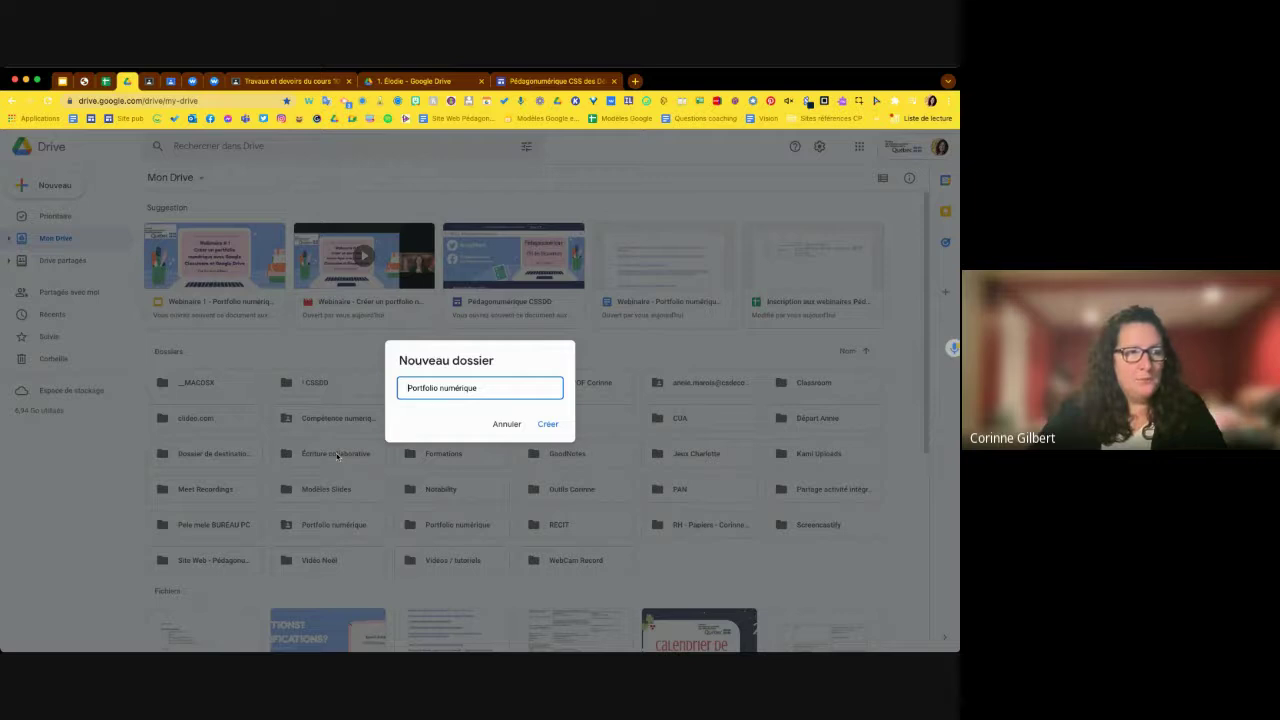
Step: Add a folder emoji before the new folder's name Portfolio numérique, create the folder in Mon Drive and open it
type("📁")
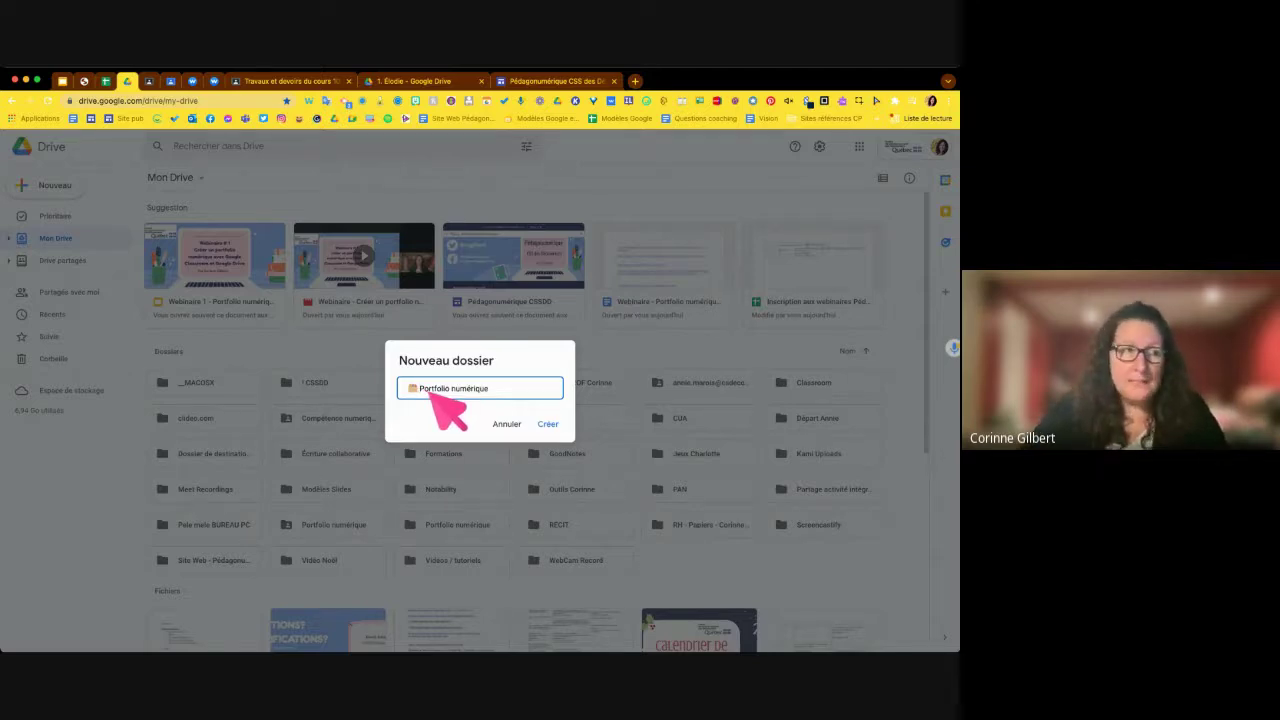
left_click(552, 424)
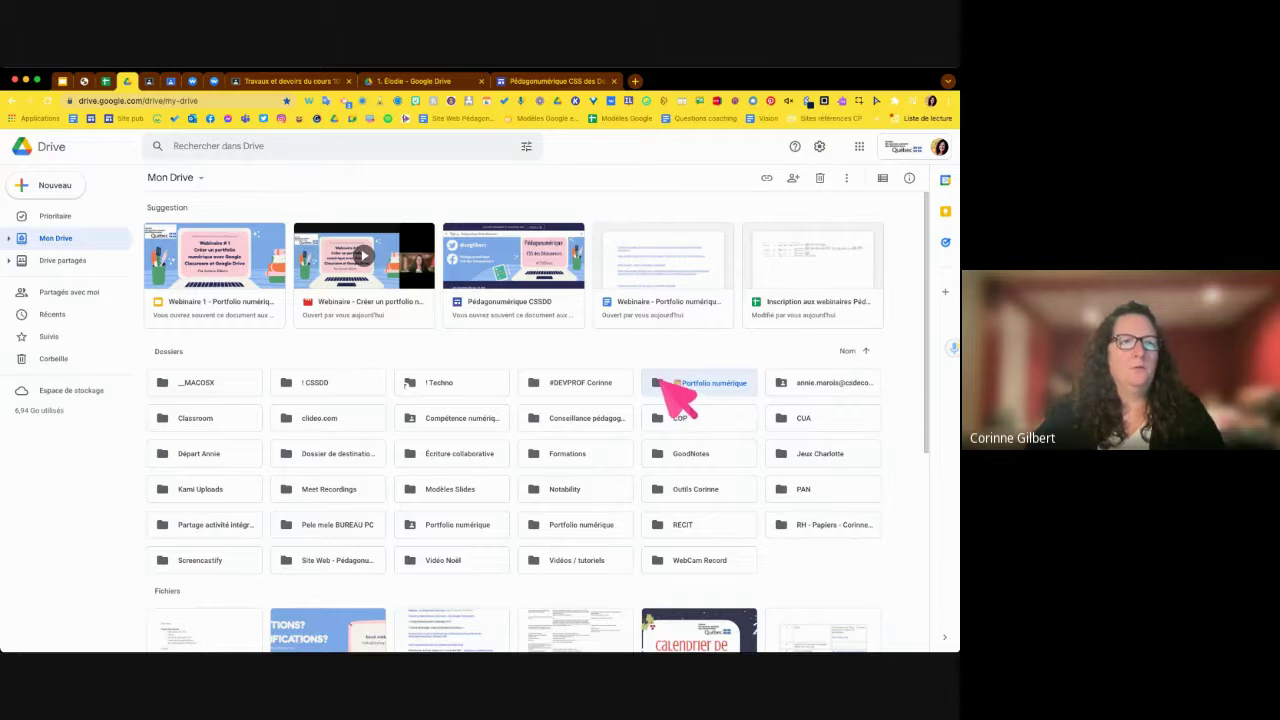
double_click(665, 385)
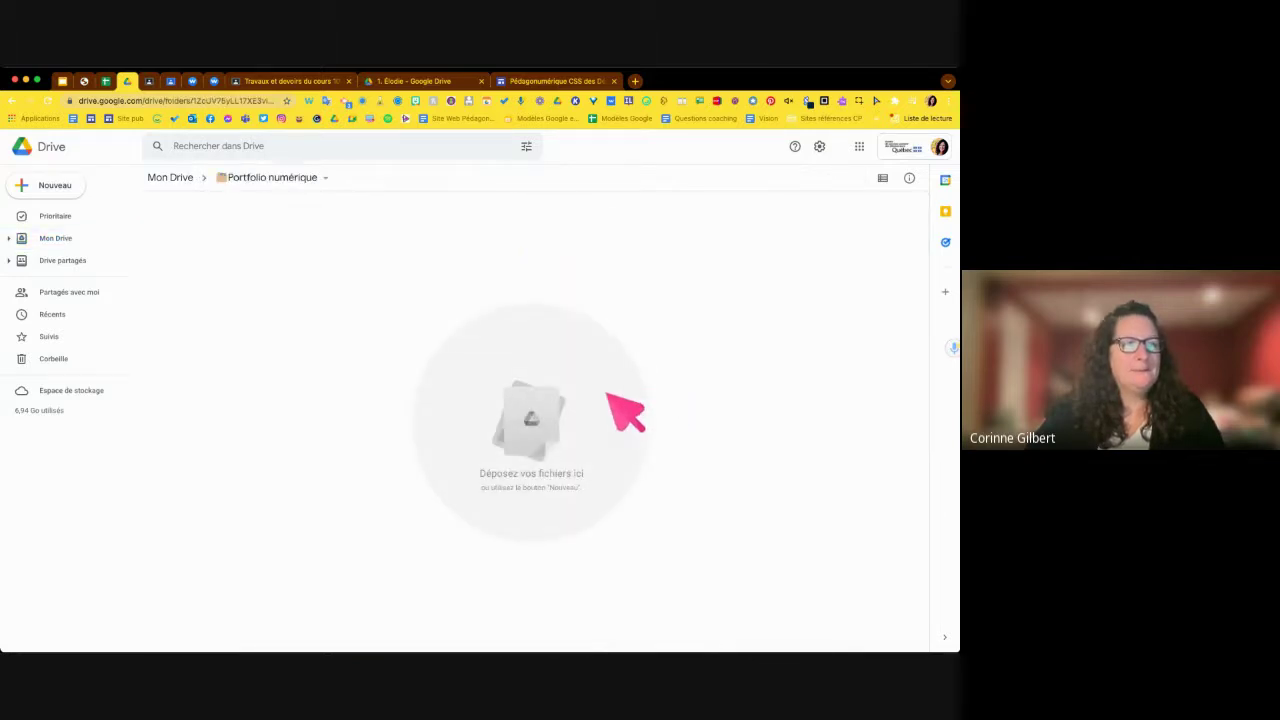
Step: Share the Portfolio numérique folder by link with "Tous les utilisateurs disposant du lien" as Lecteur
left_click(327, 179)
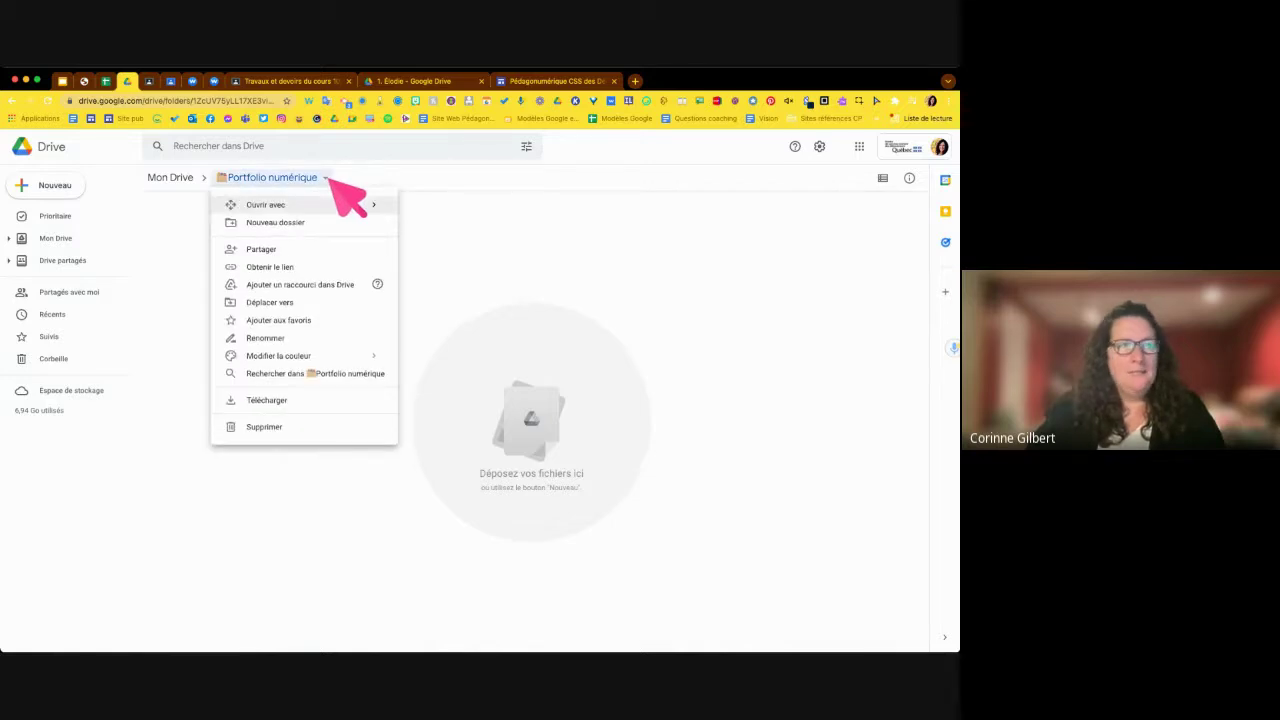
left_click(332, 249)
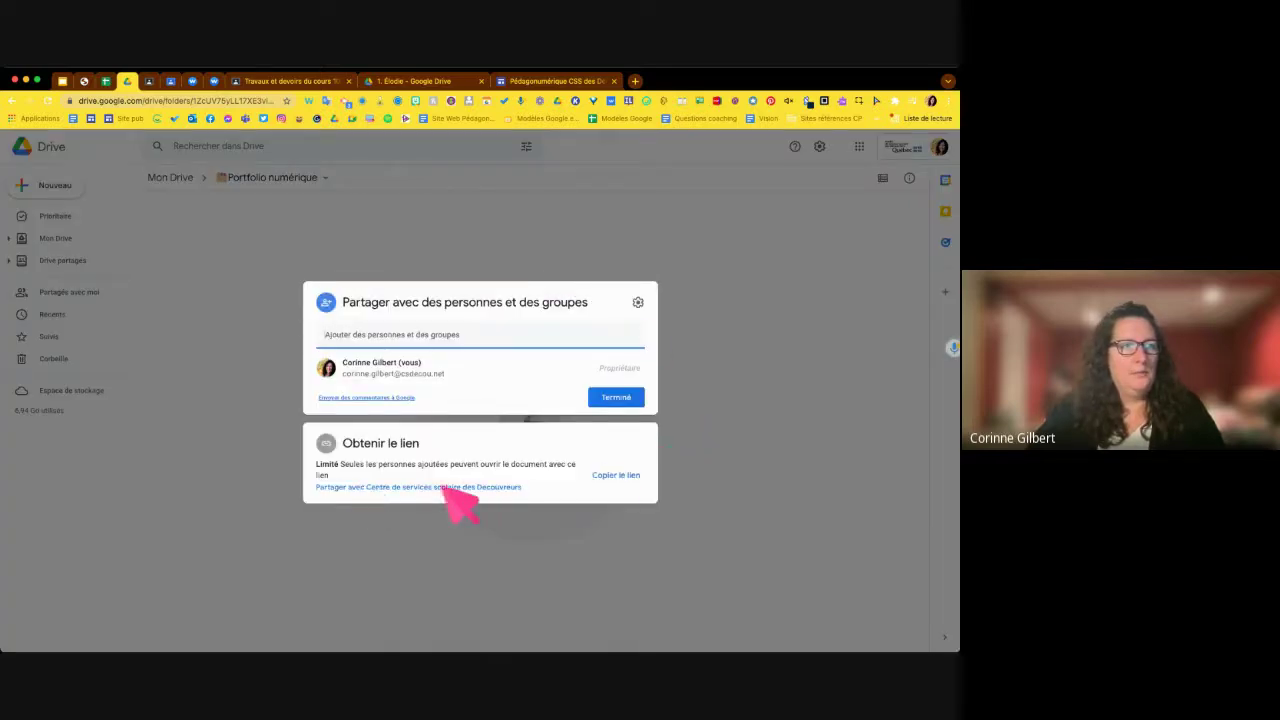
left_click(361, 488)
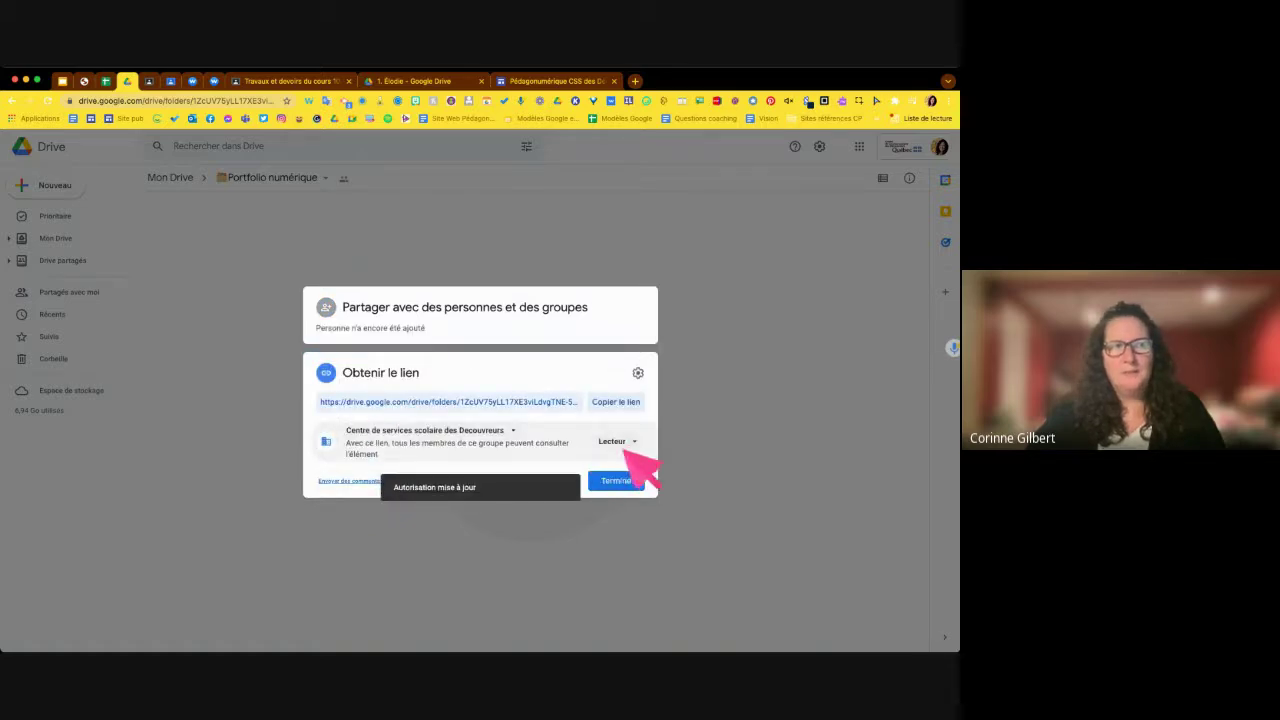
left_click(513, 431)
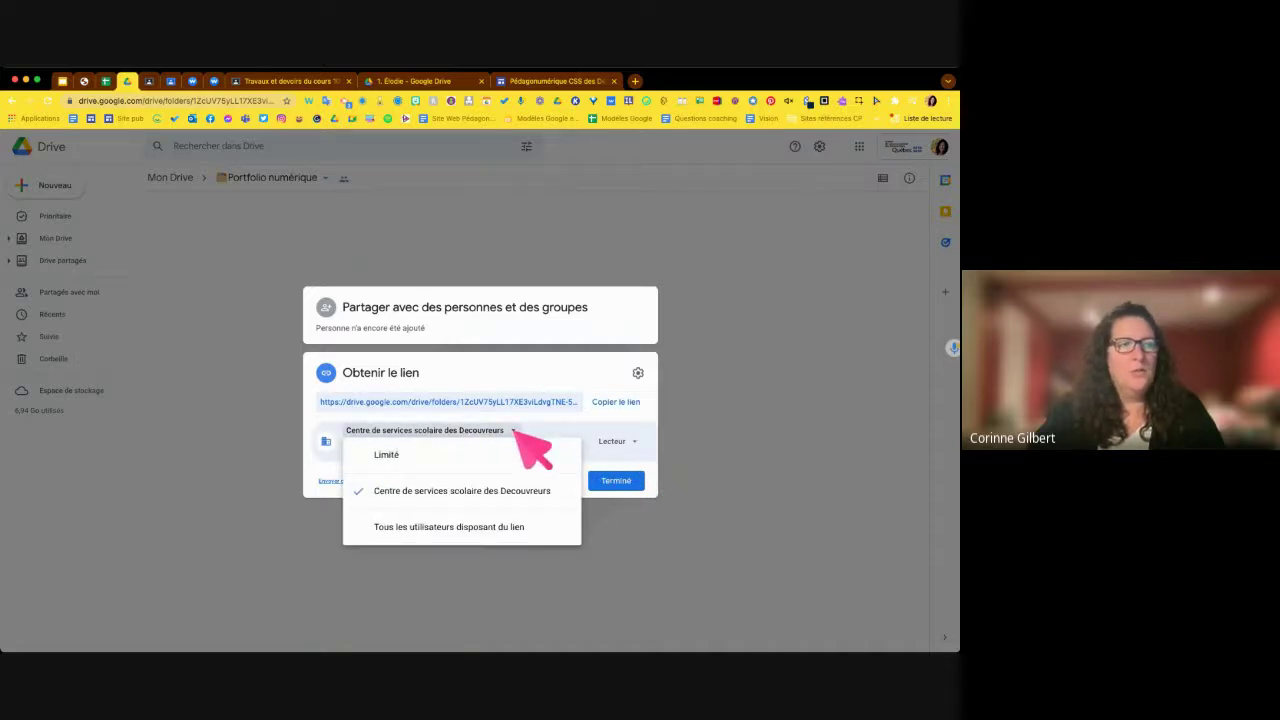
left_click(485, 530)
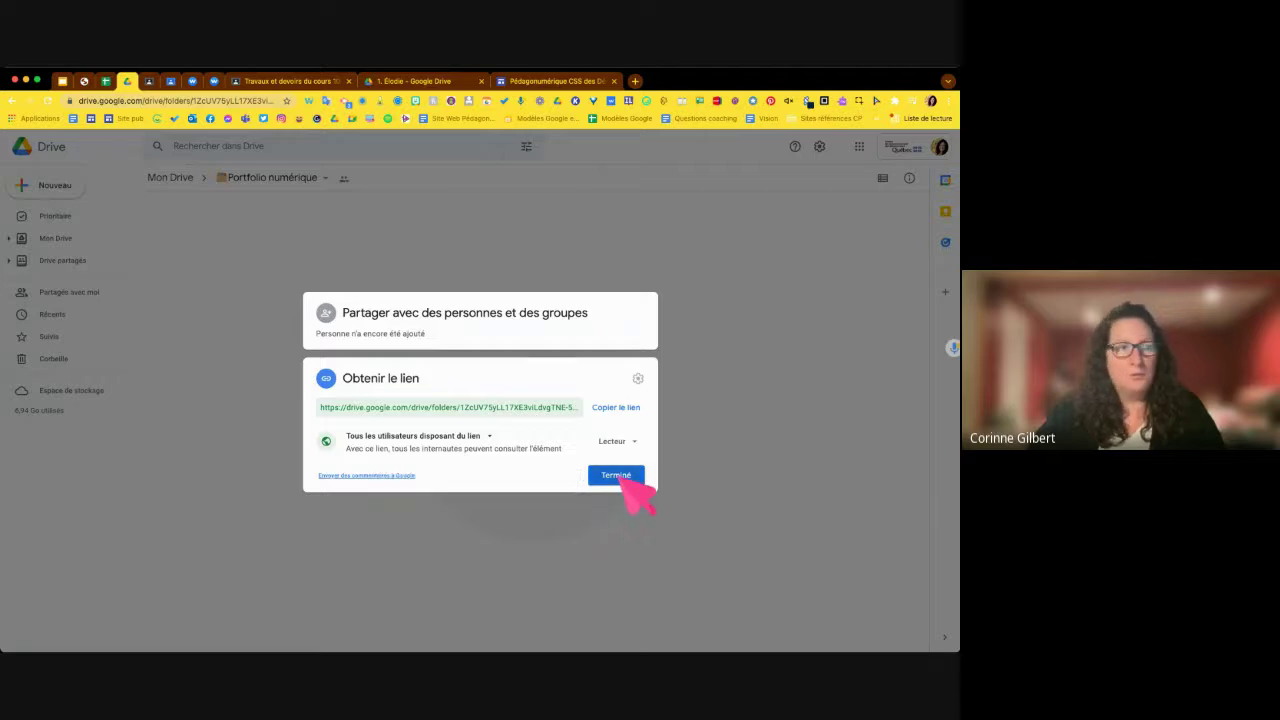
left_click(616, 476)
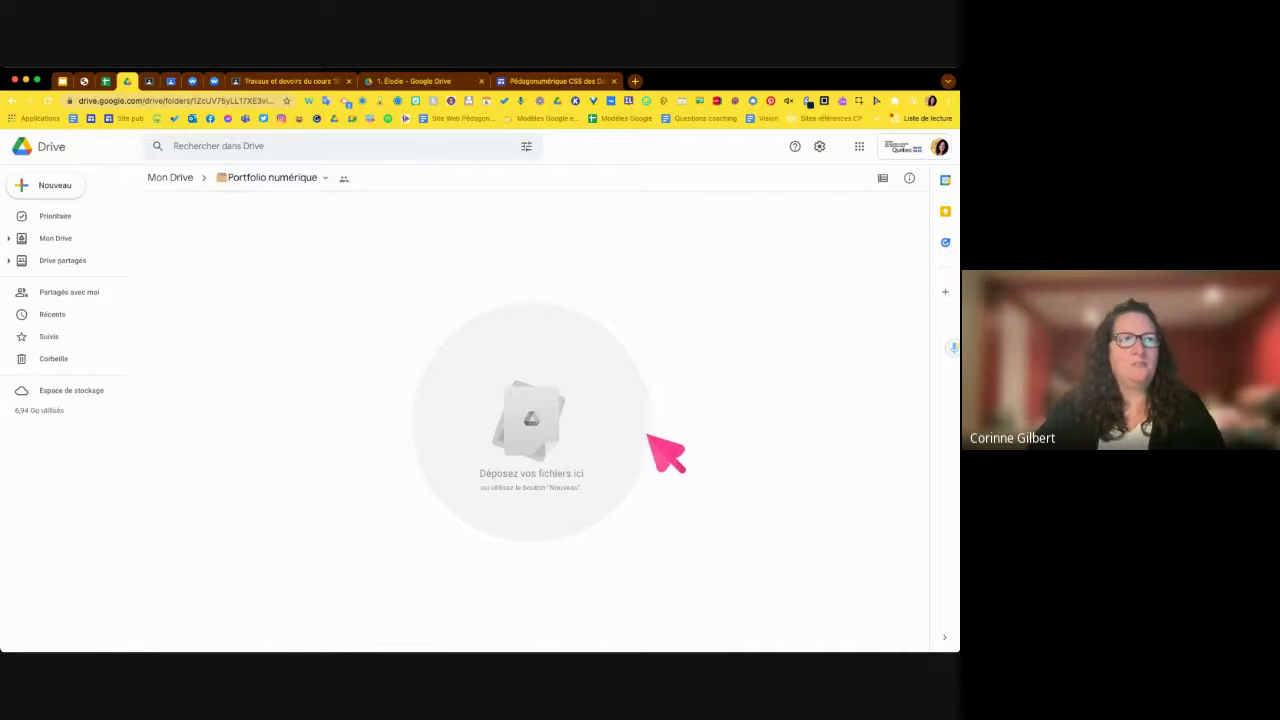
left_click_drag(272, 180, 274, 184)
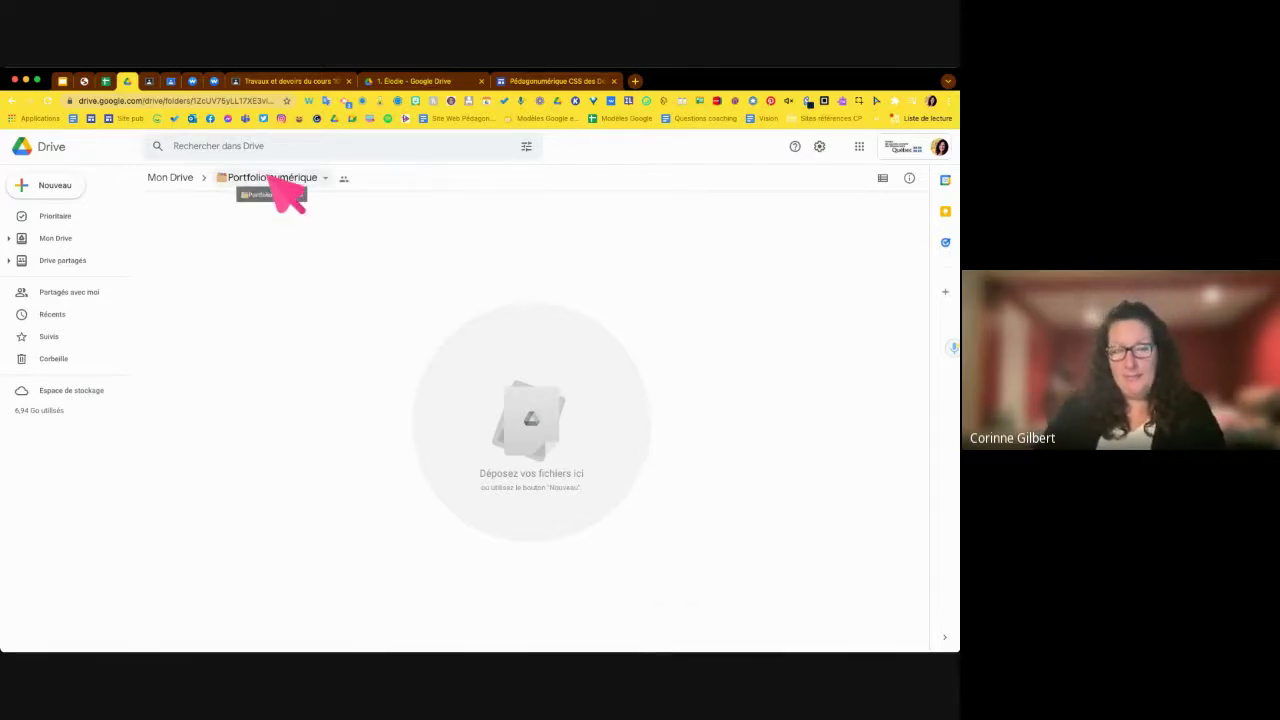
left_click_drag(270, 179, 266, 235)
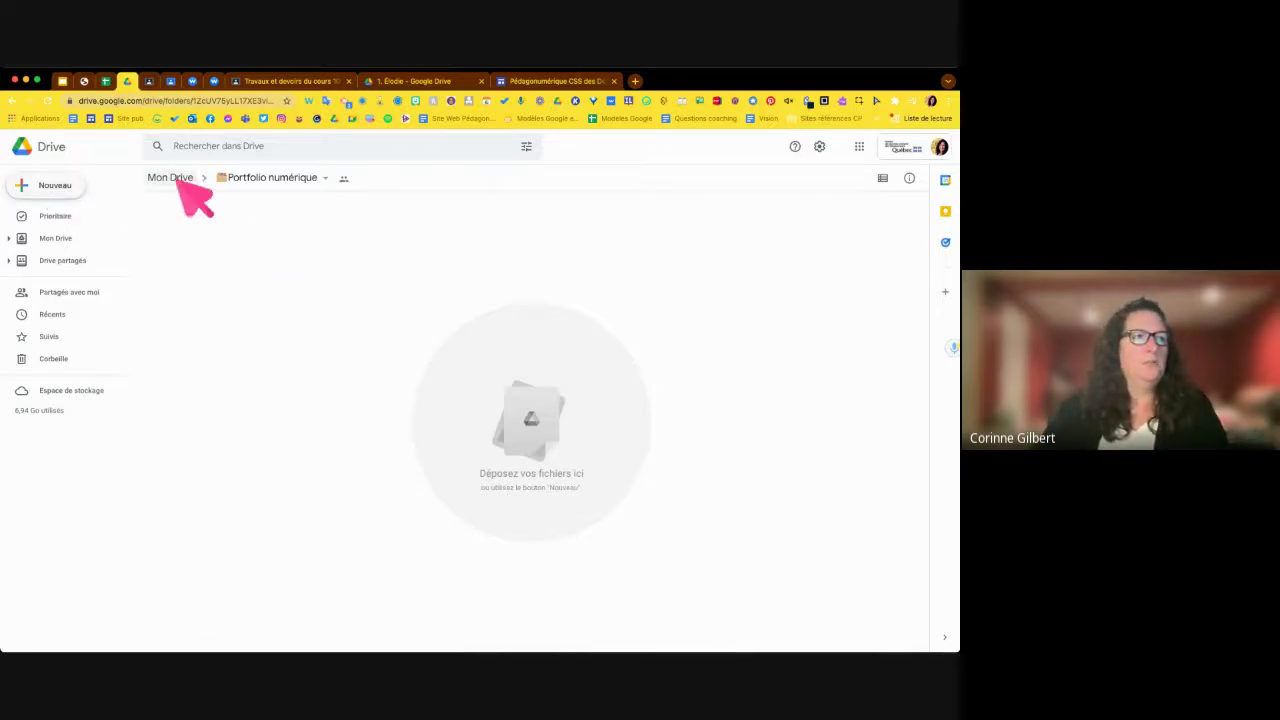
Step: Create a subfolder in Portfolio numérique named "1." followed by the first student's first name
left_click(50, 188)
left_click(126, 190)
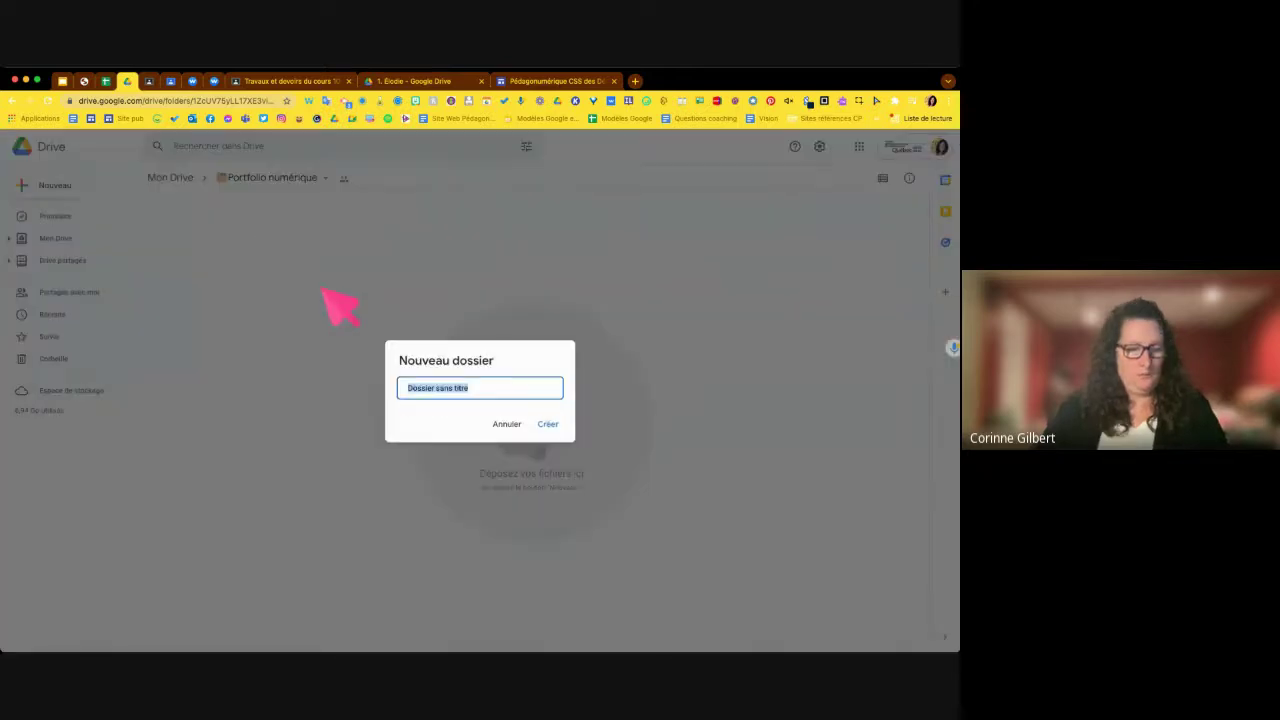
type("1. C")
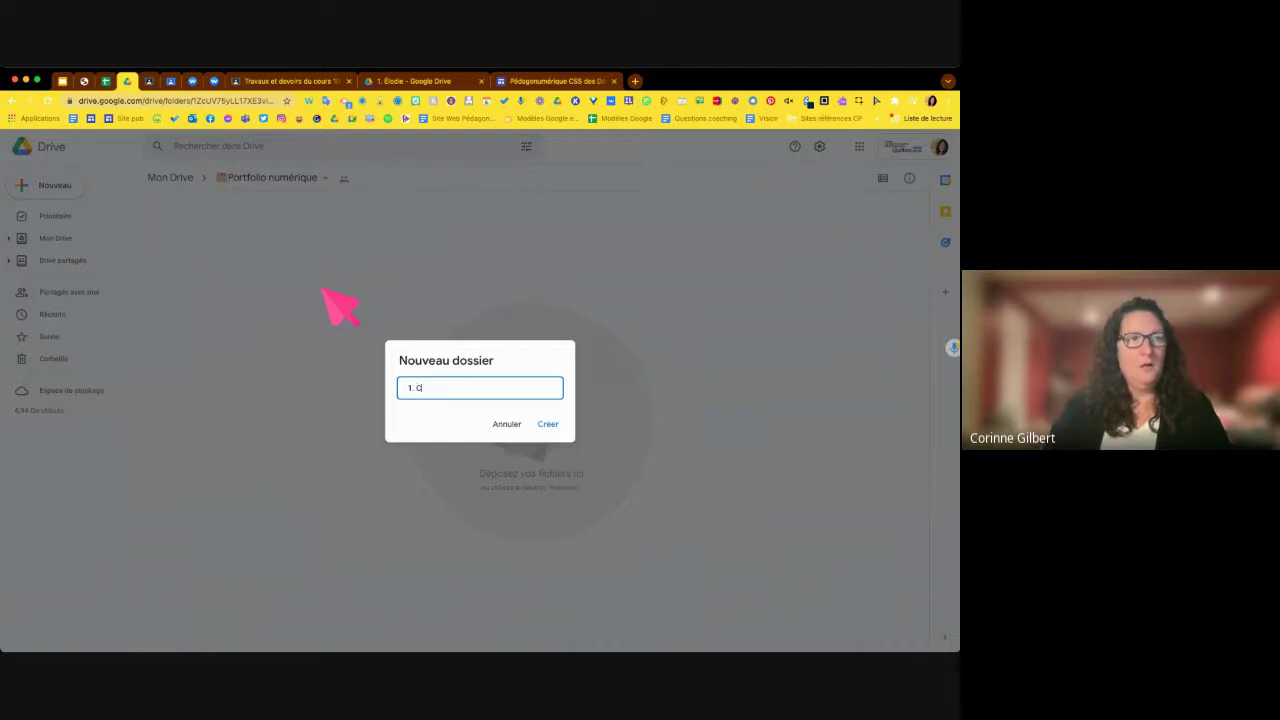
type("orinne")
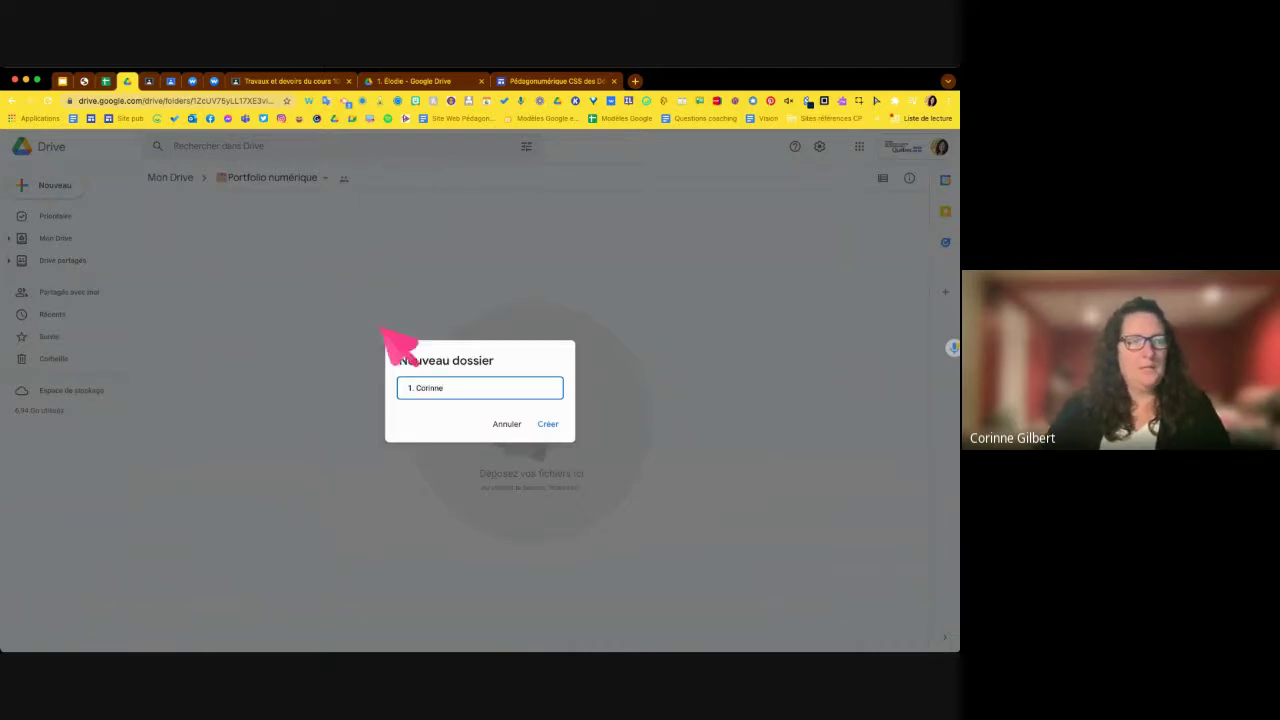
left_click(548, 424)
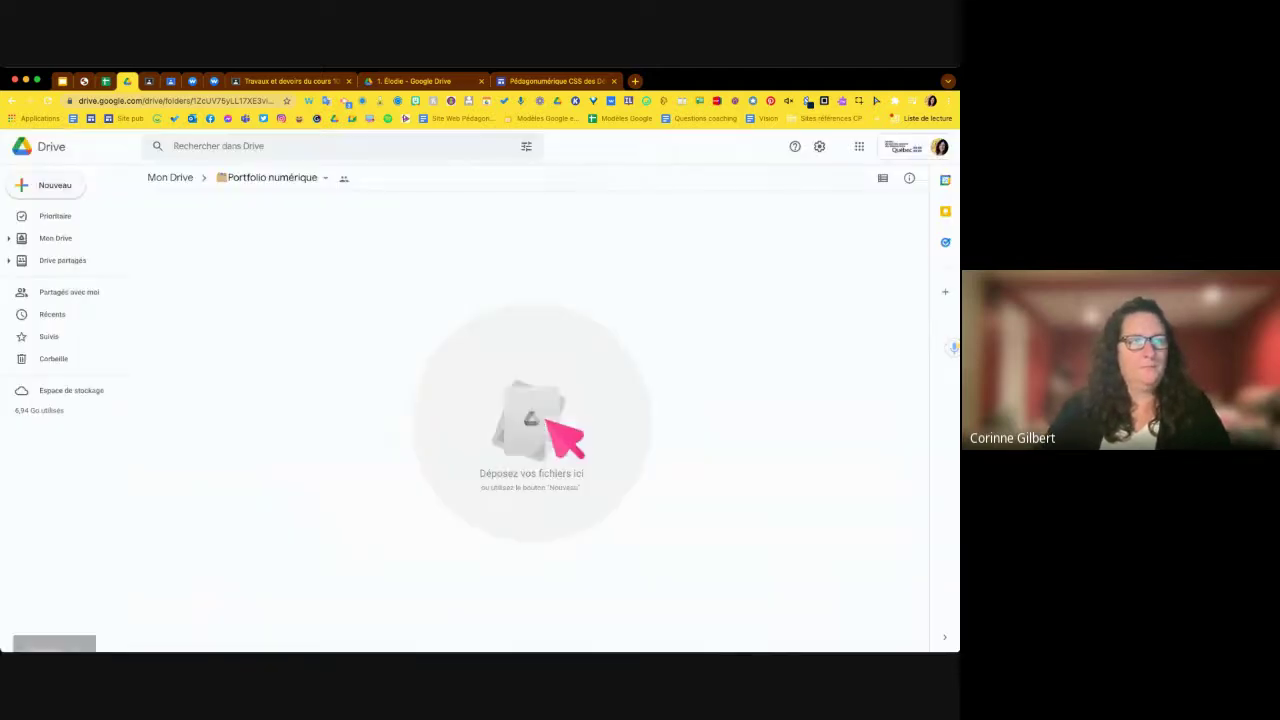
Step: Create a second subfolder in Portfolio numérique named "2." followed by the second student's first name
left_click(40, 185)
left_click(93, 190)
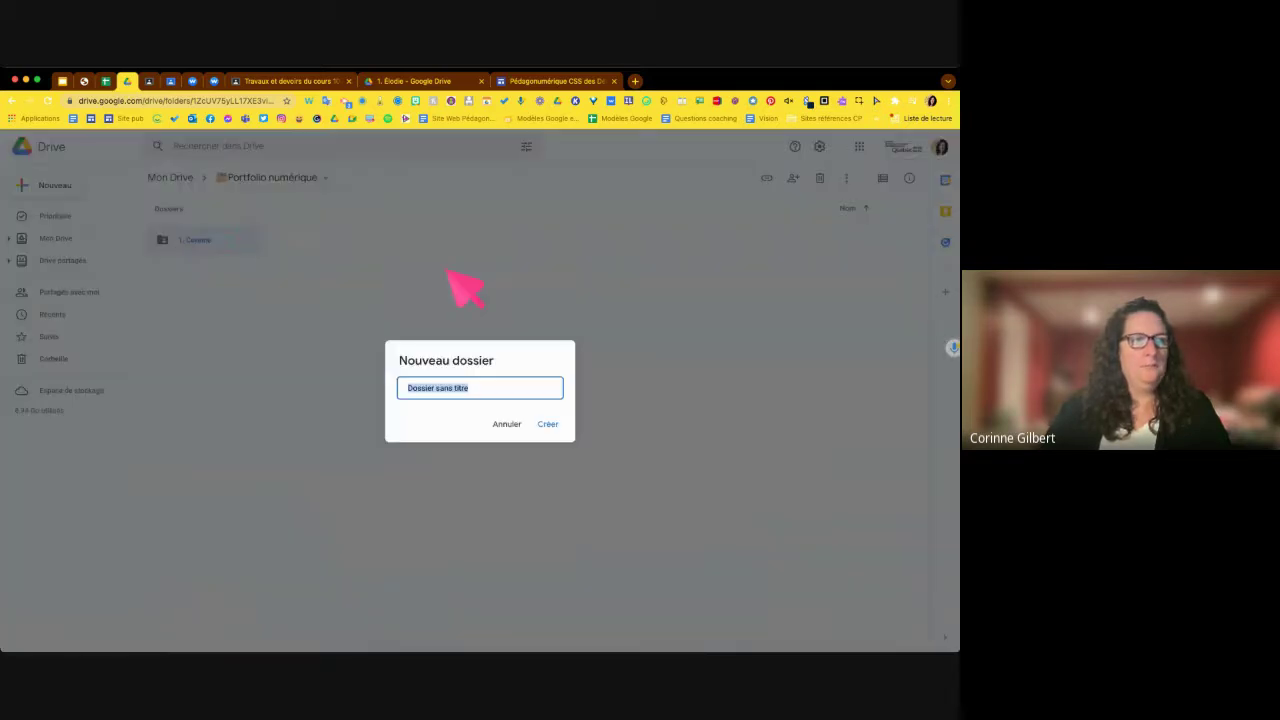
type("2")
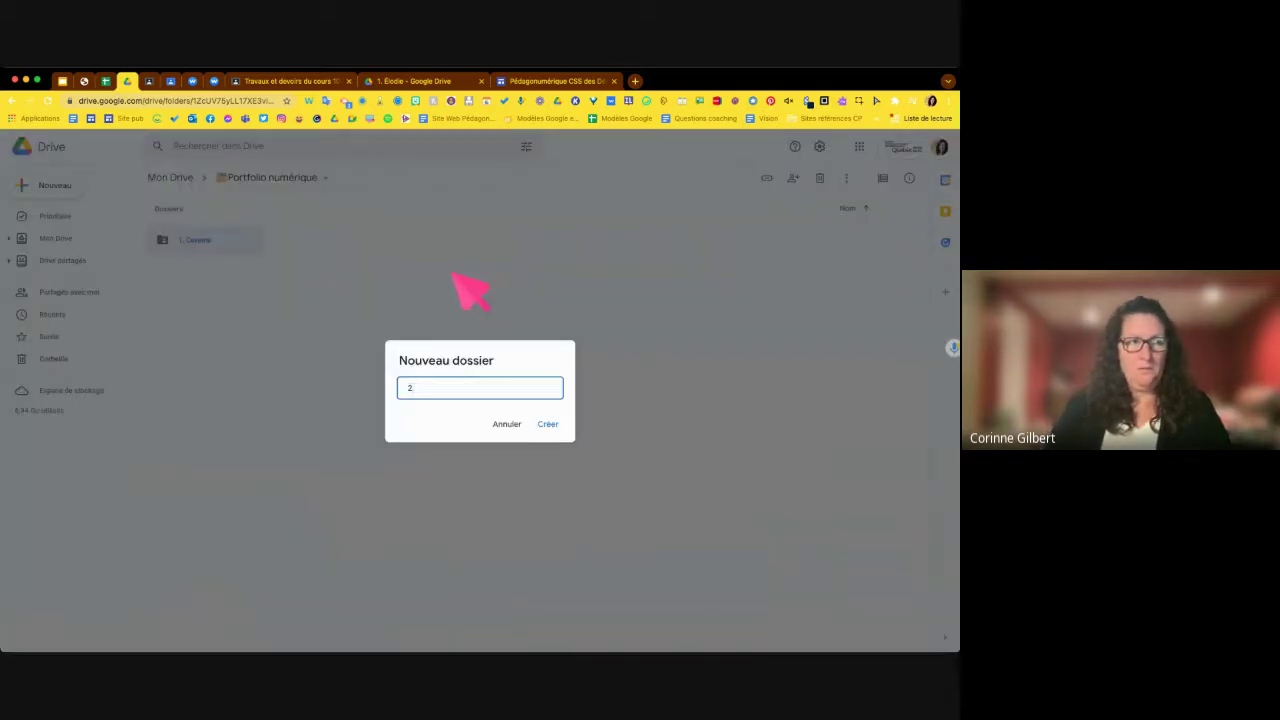
type(". Charlotte")
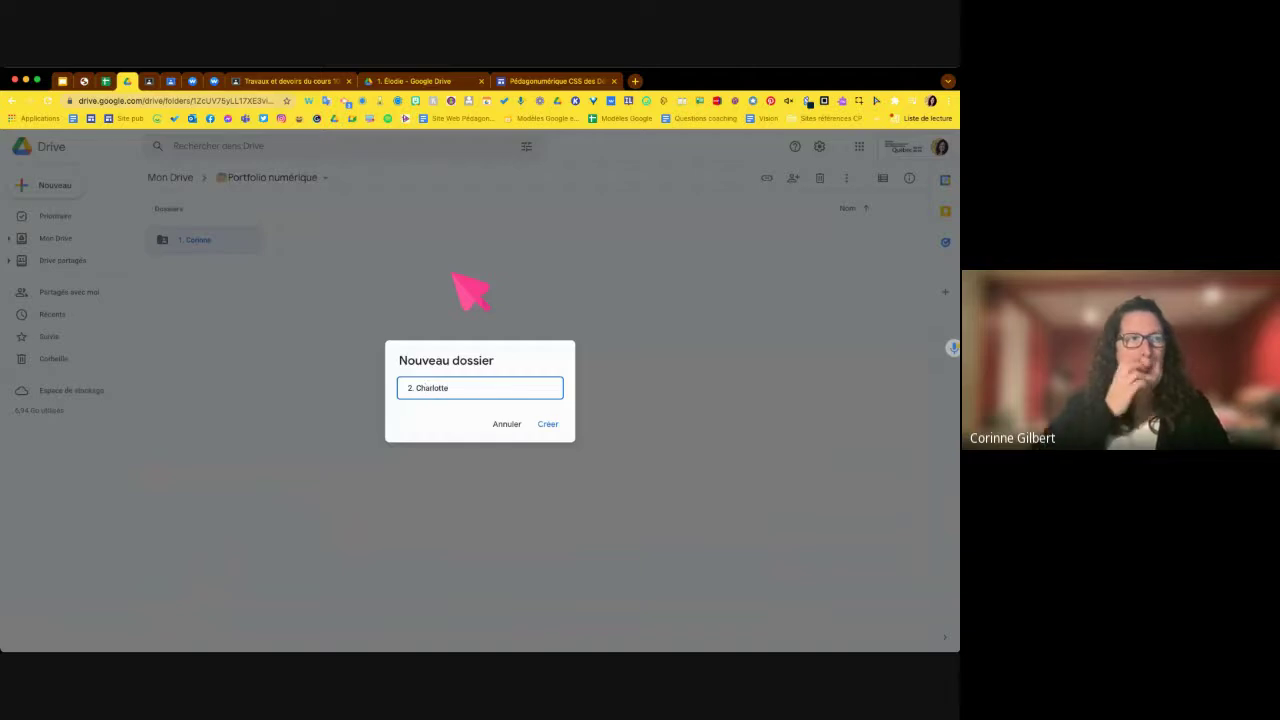
left_click(548, 424)
Step: Create a third subfolder in Portfolio numérique named "3." followed by the third student's first name
left_click(62, 186)
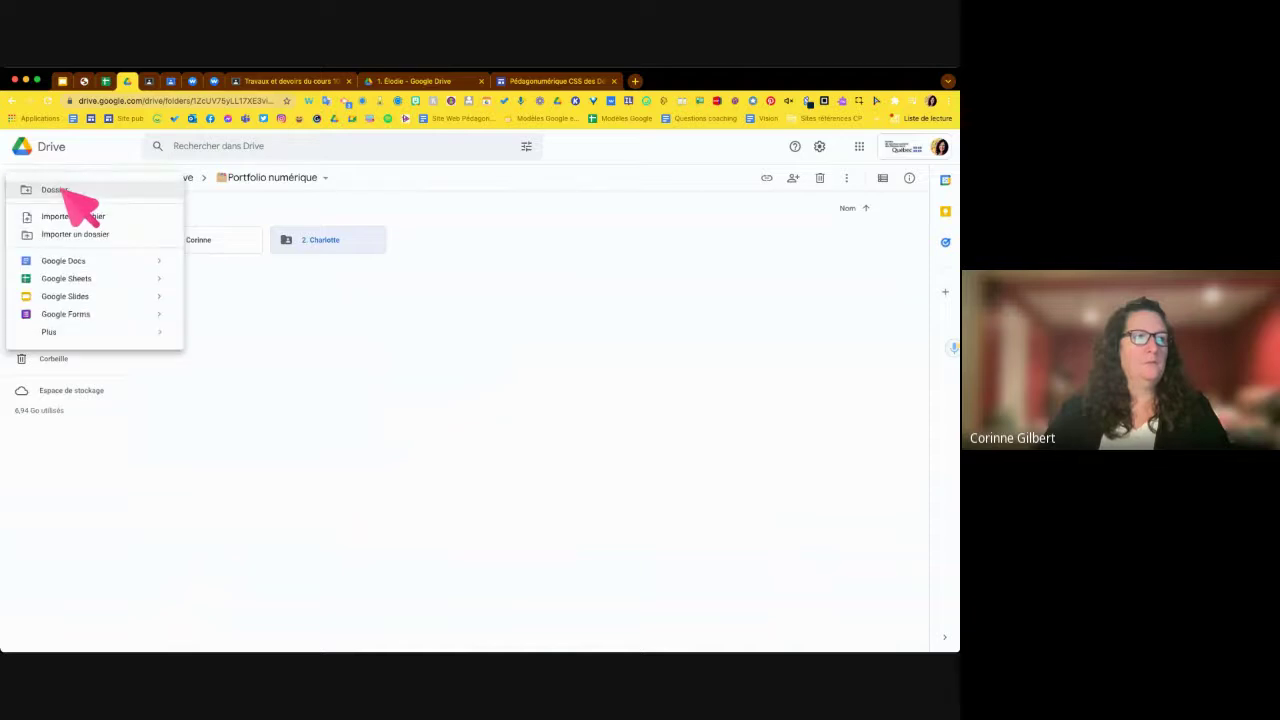
left_click(79, 192)
type("3. Emma")
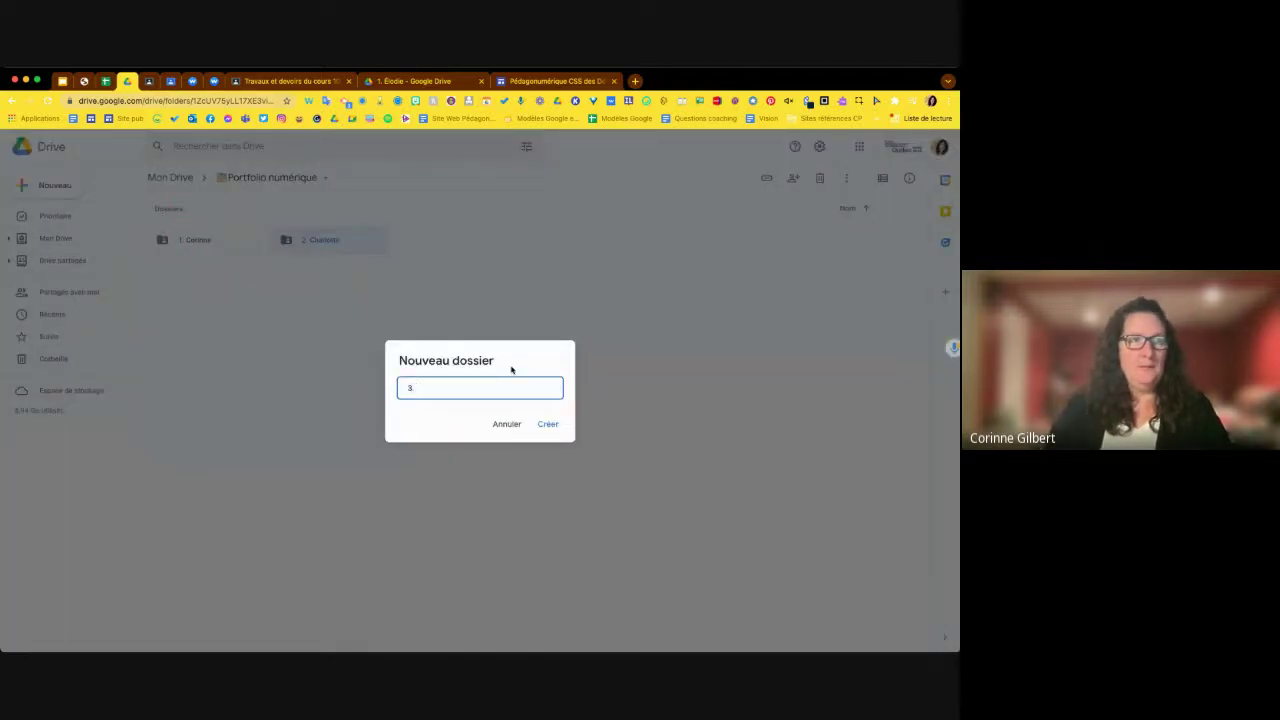
left_click(547, 424)
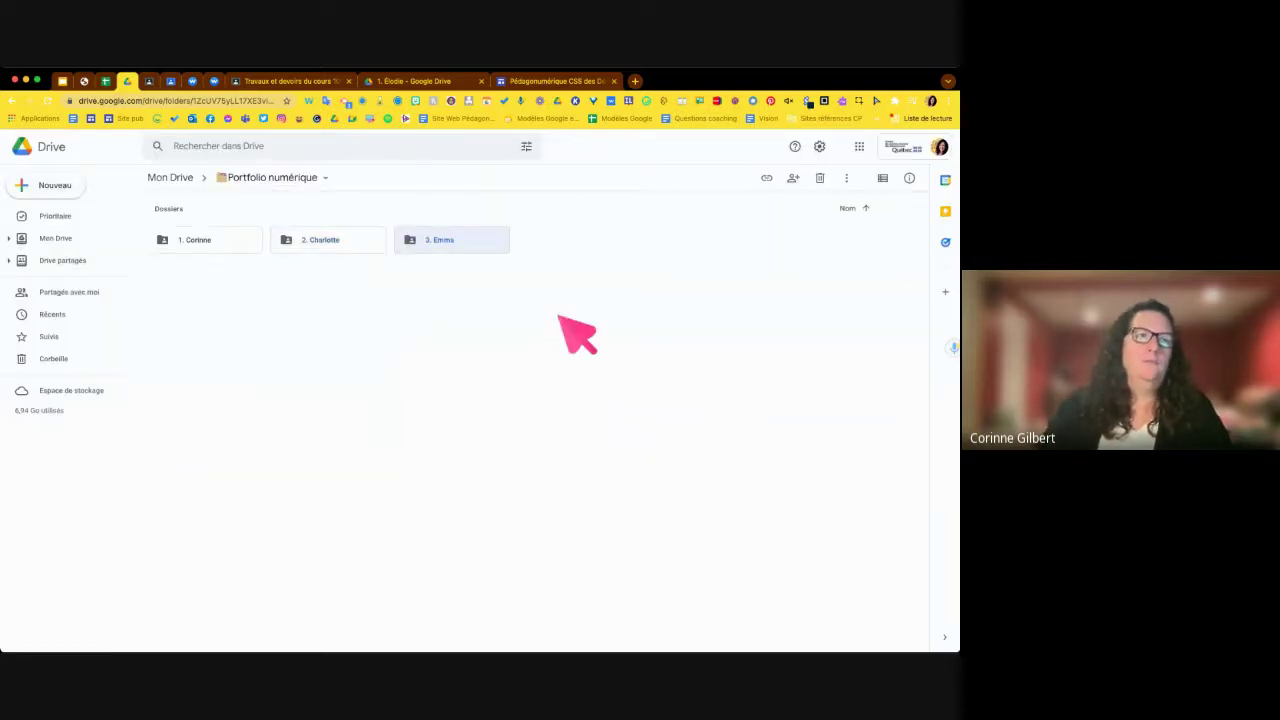
left_click(262, 178)
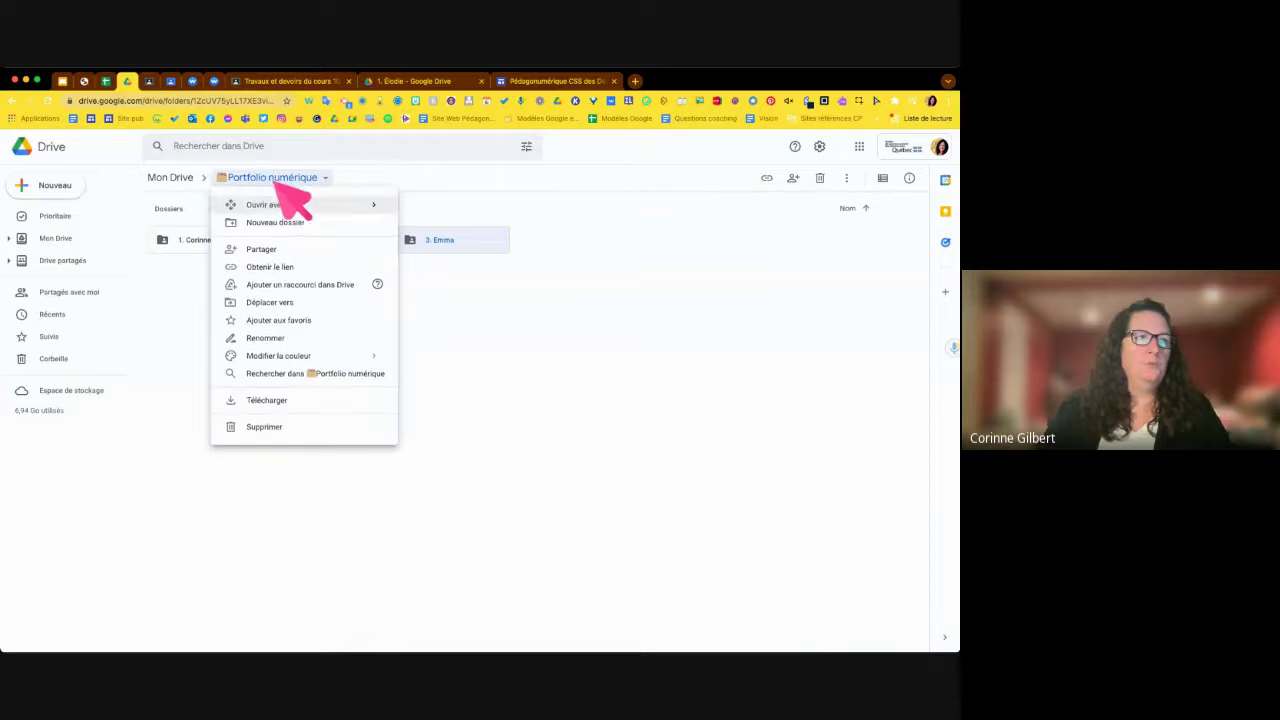
left_click(750, 302)
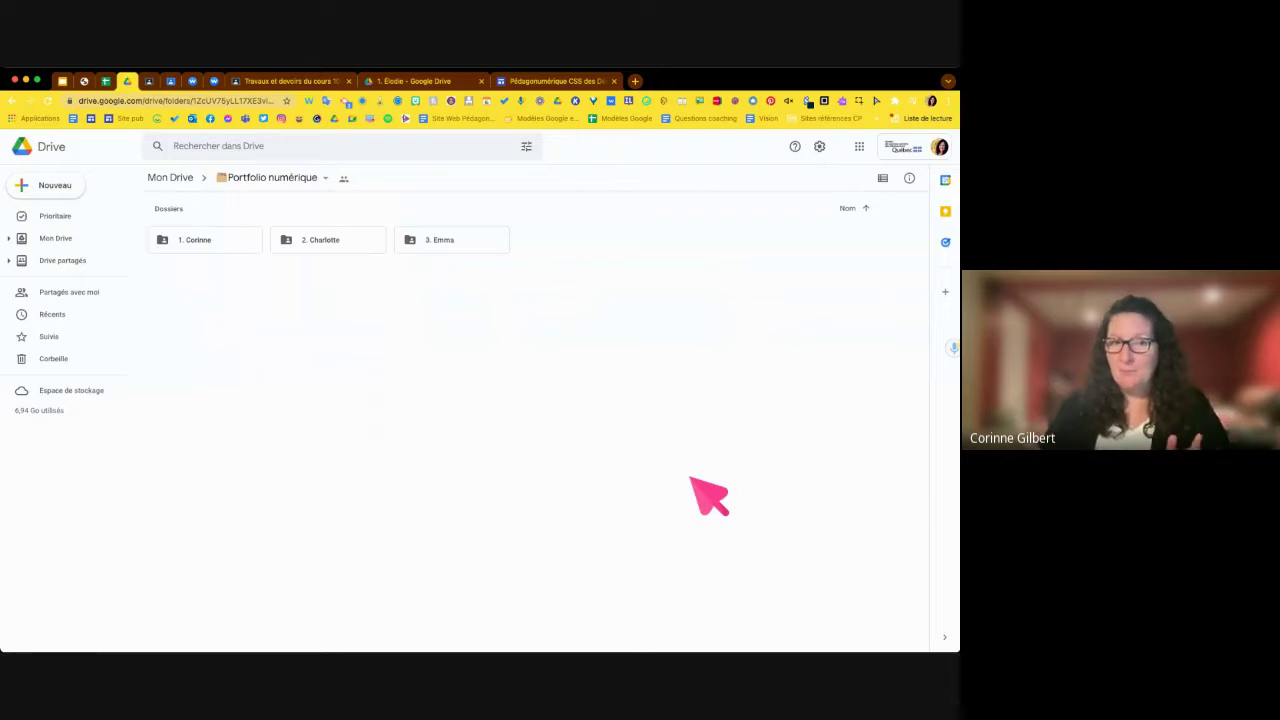
Step: Switch to the Google Slides presentation and review the Étape 1 Google Drive and Étape 2 Google Classroom slides as a slideshow
left_click(62, 81)
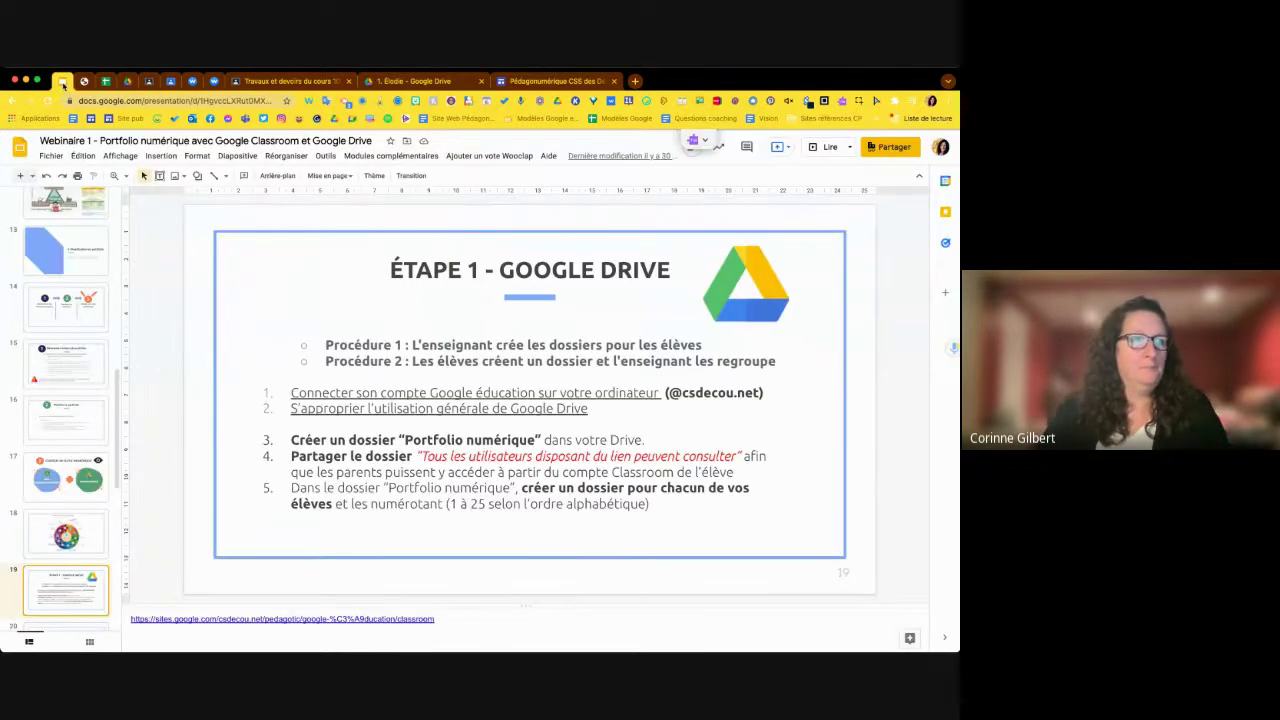
left_click(822, 150)
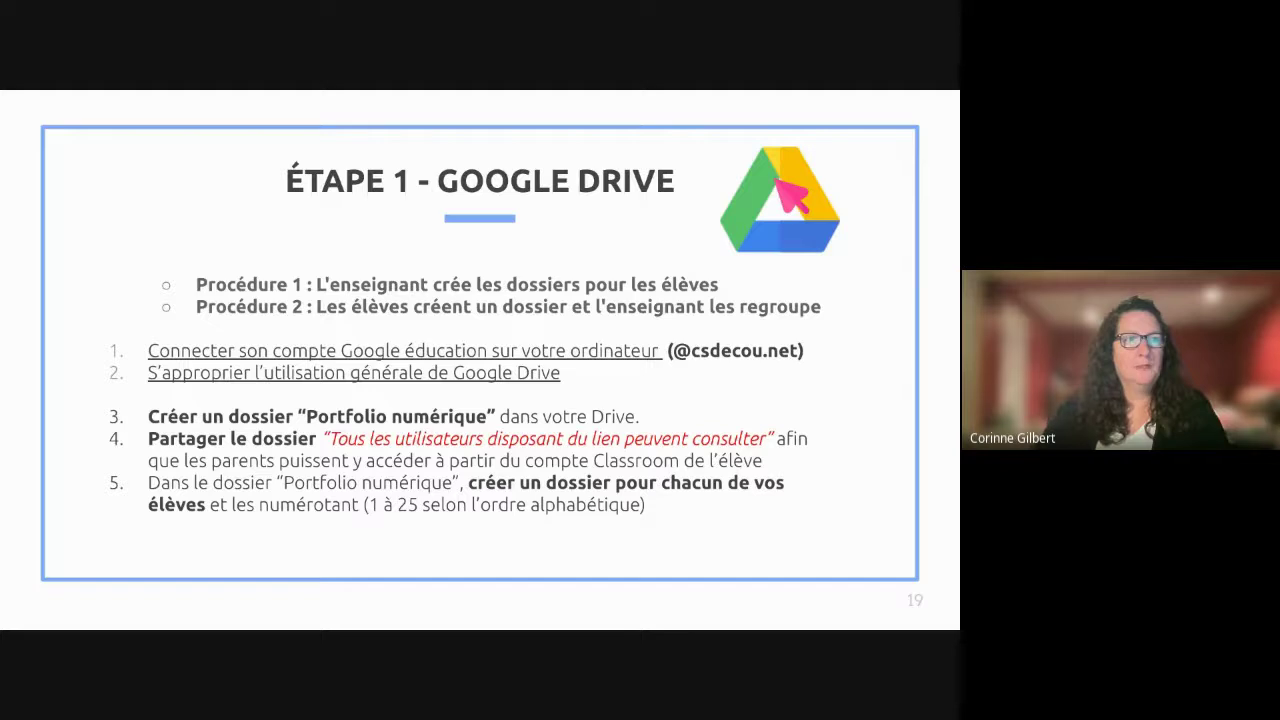
key("Right")
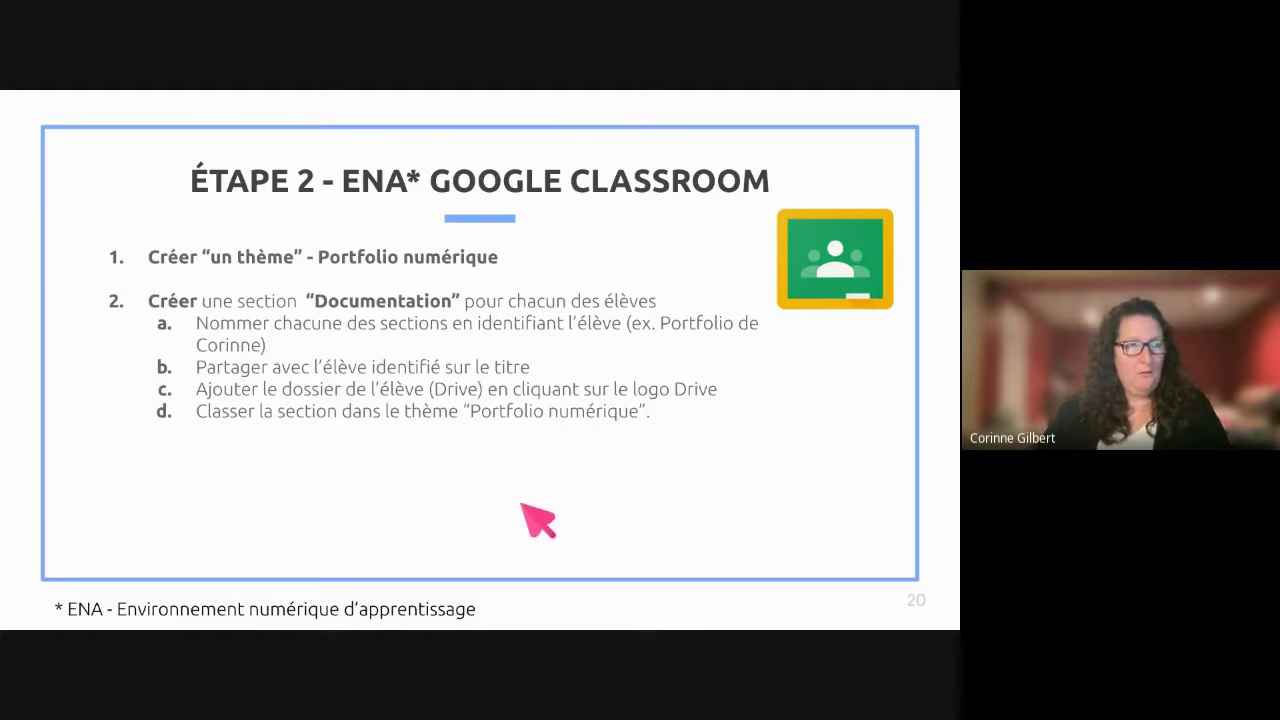
key("Escape")
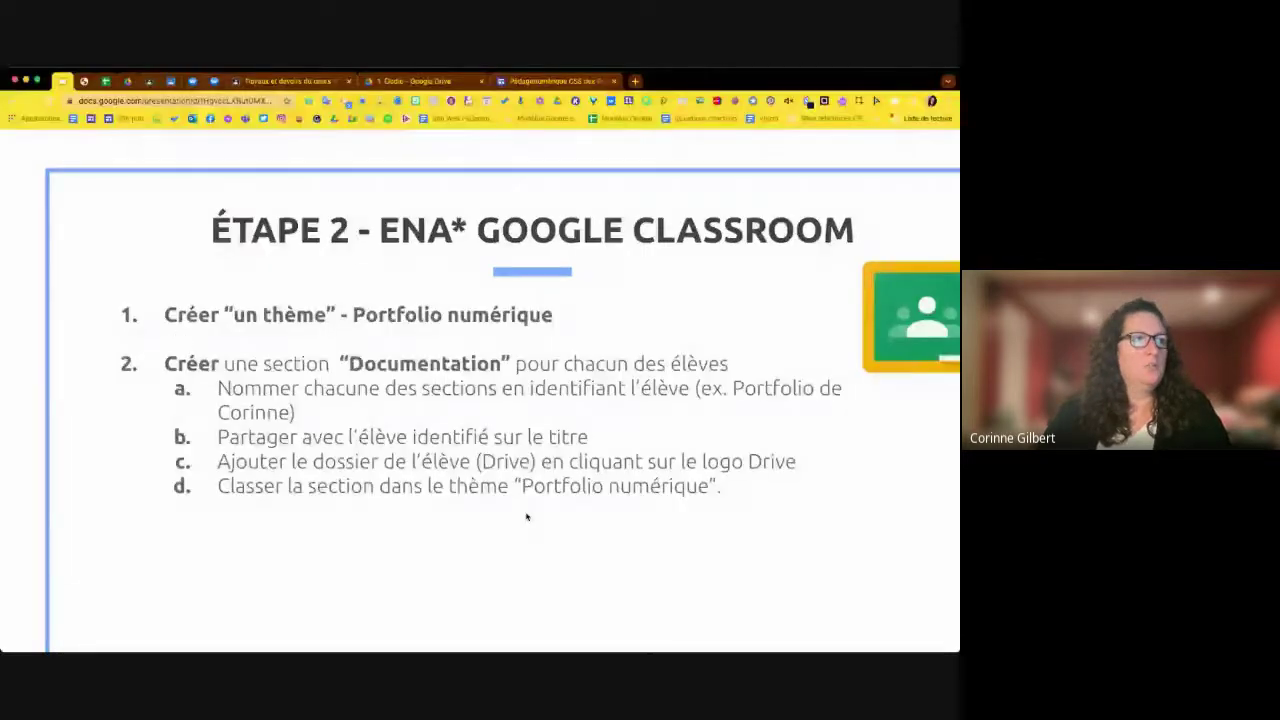
Step: Switch to Google Classroom and delete the existing Portfolio numérique theme from the class's Travaux et devoirs page
left_click(170, 81)
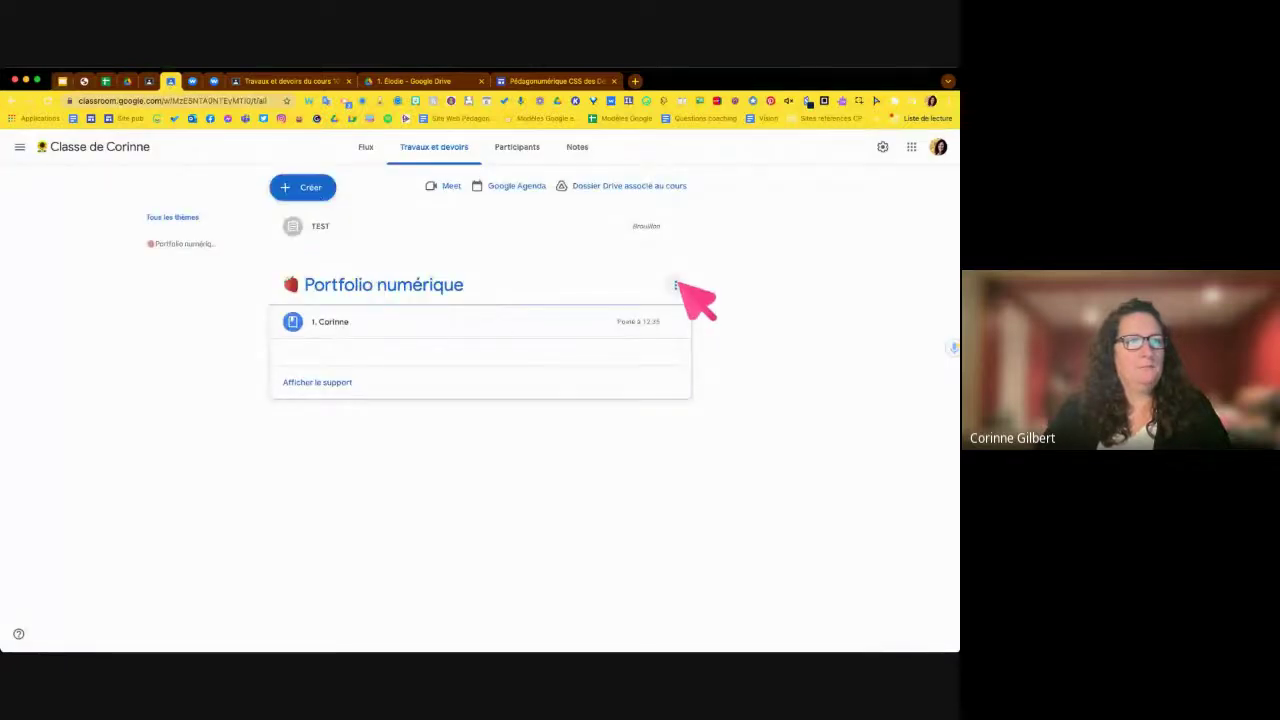
left_click(676, 286)
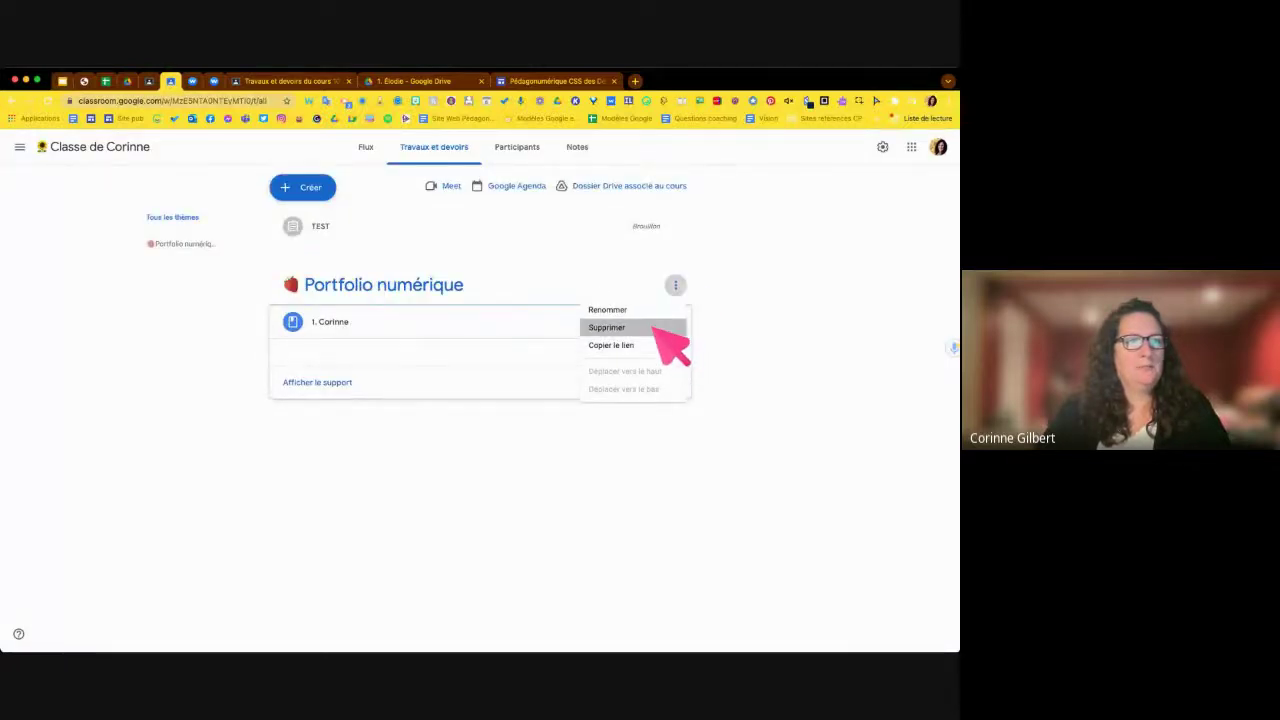
left_click(600, 327)
left_click(540, 421)
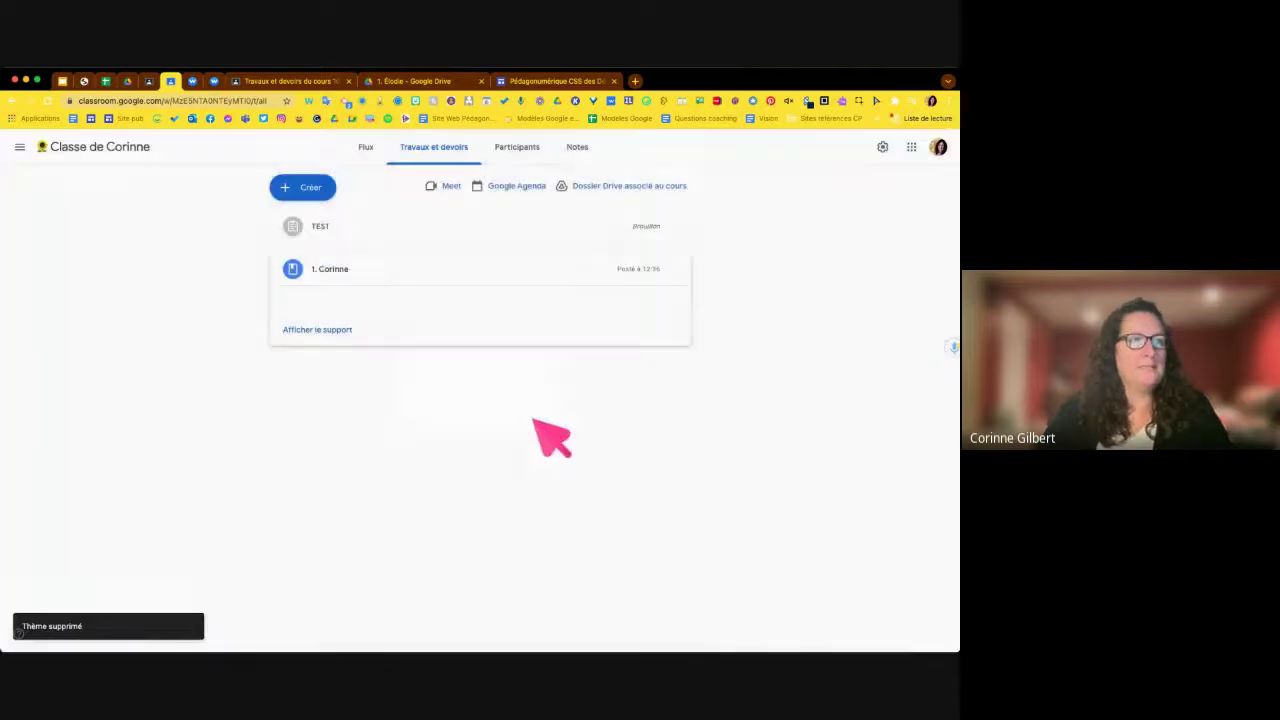
left_click(318, 189)
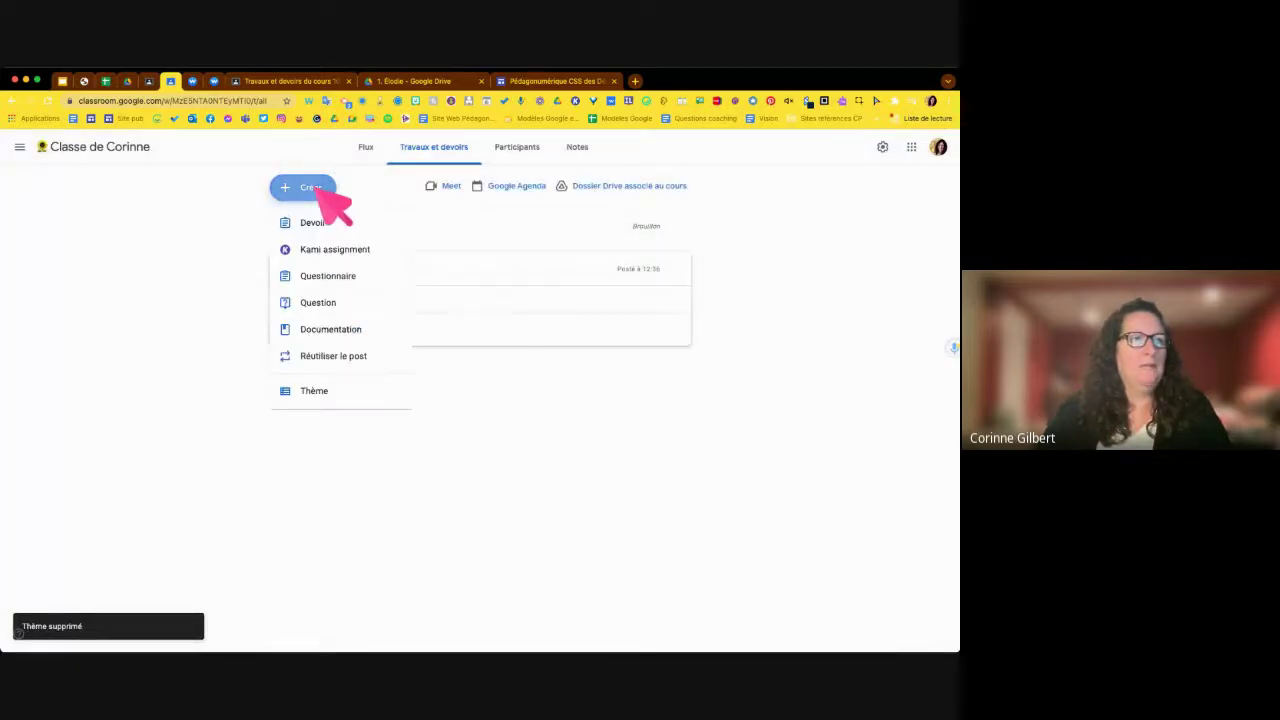
left_click(369, 327)
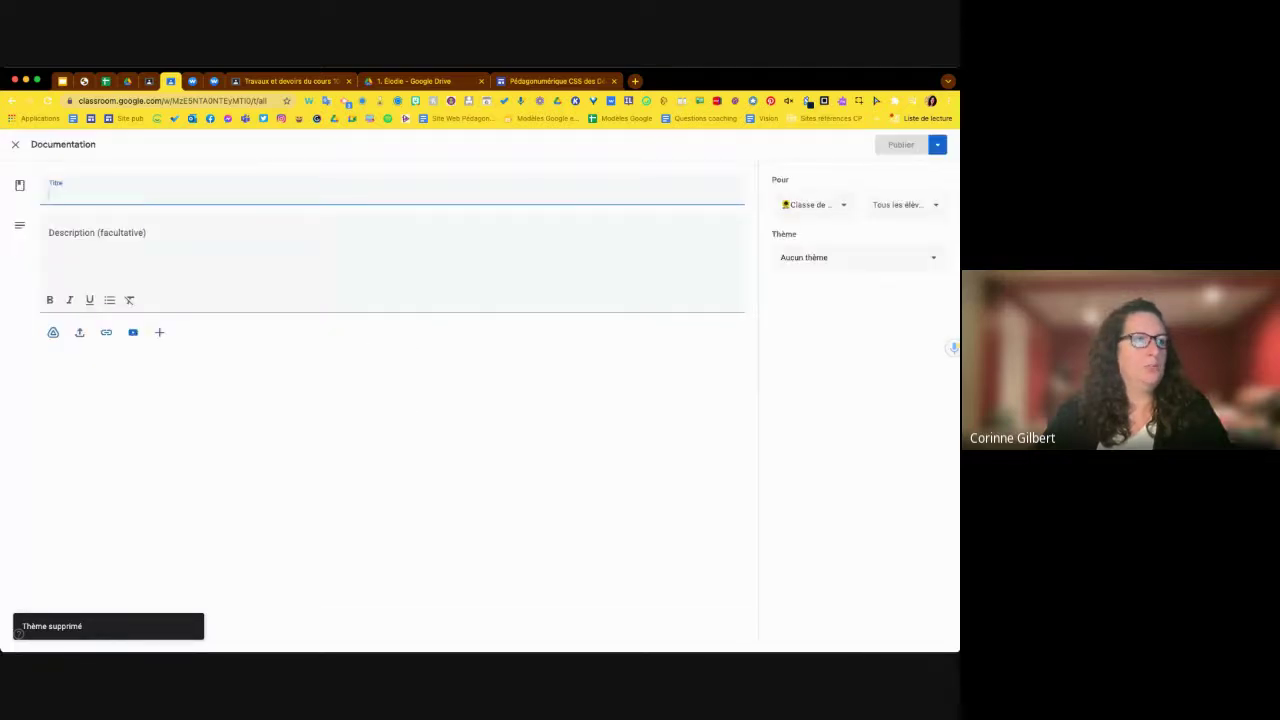
left_click(20, 147)
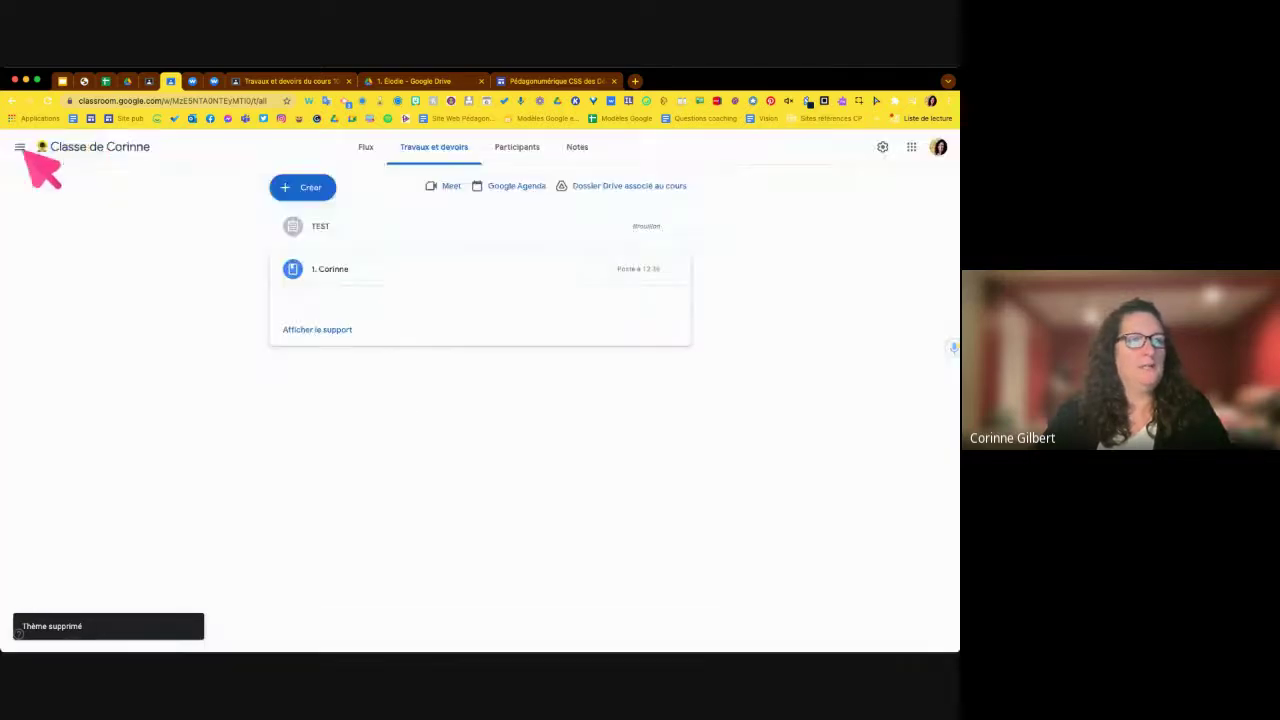
Step: Create a Portfolio numérique theme with a folder emoji before its name, and delete the old ungrouped documentation post numbered 1
left_click(320, 187)
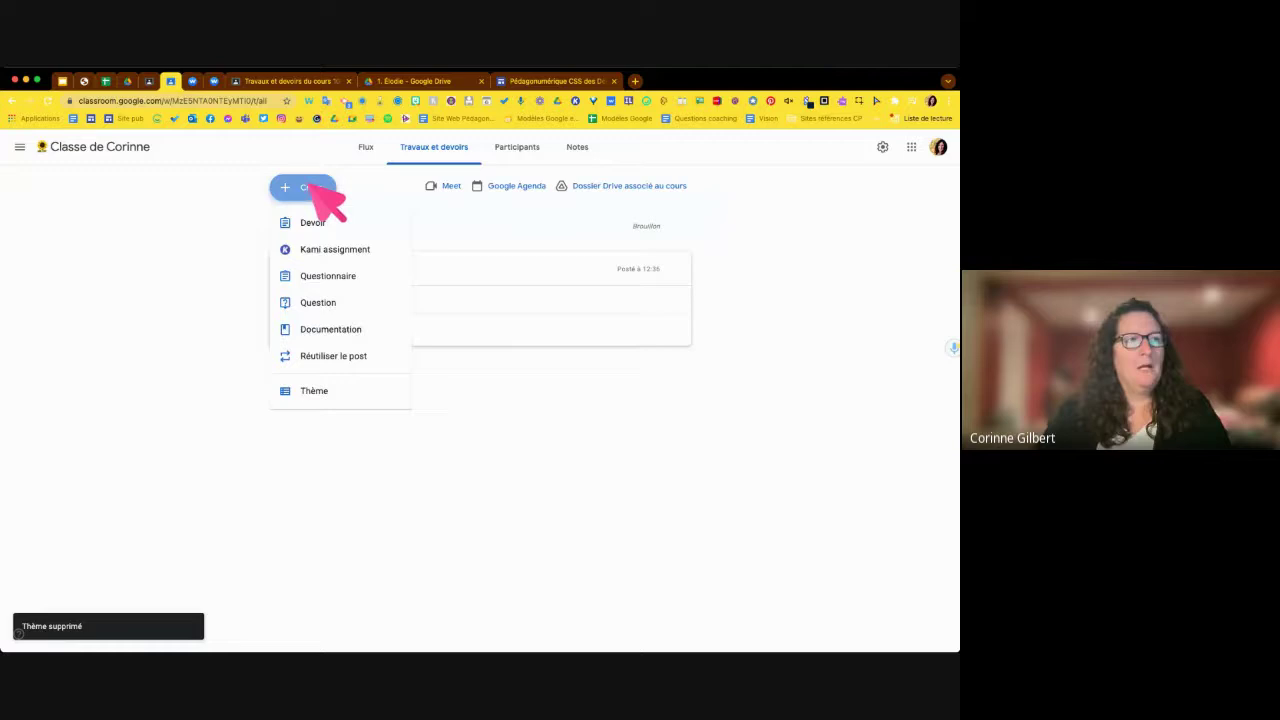
left_click(342, 388)
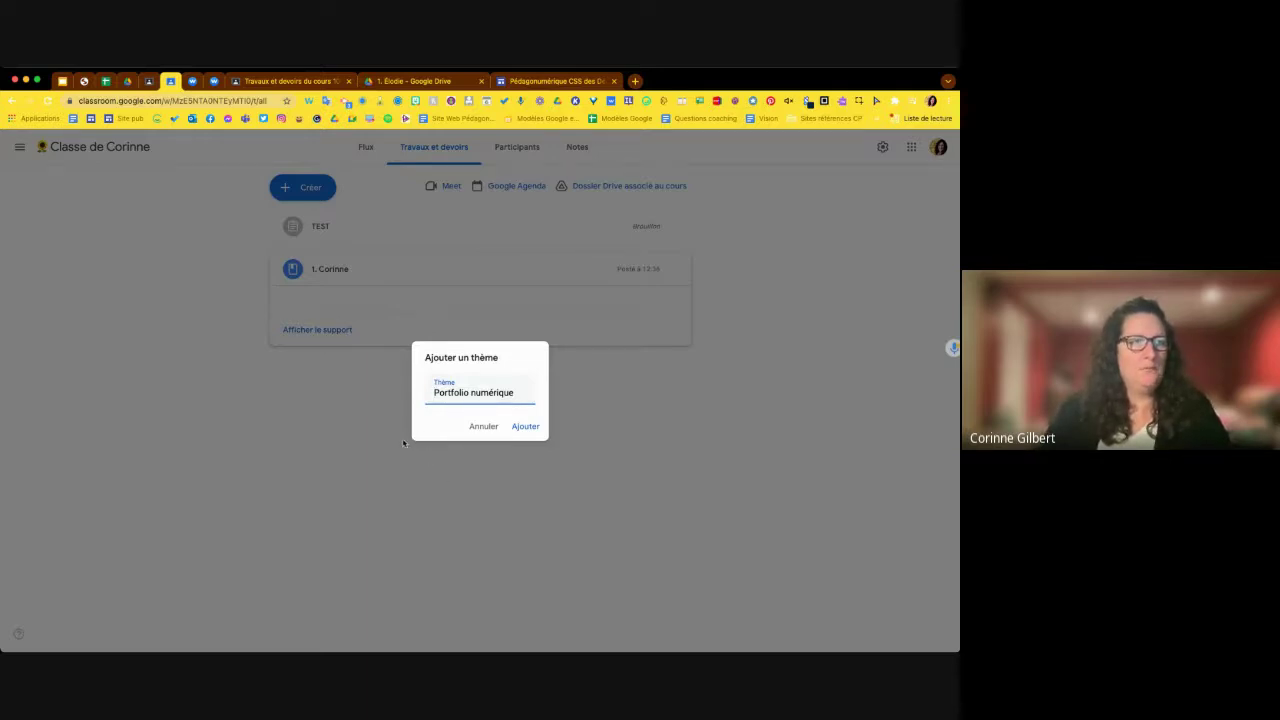
type("📁")
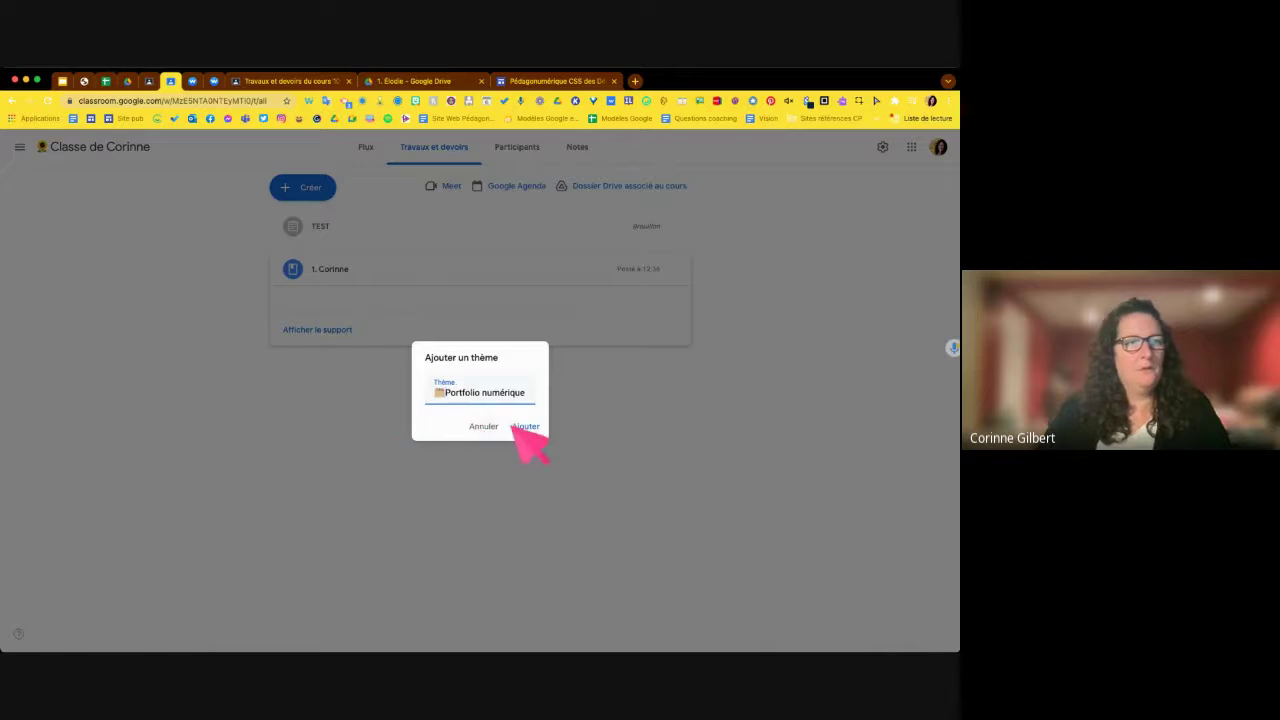
left_click(516, 426)
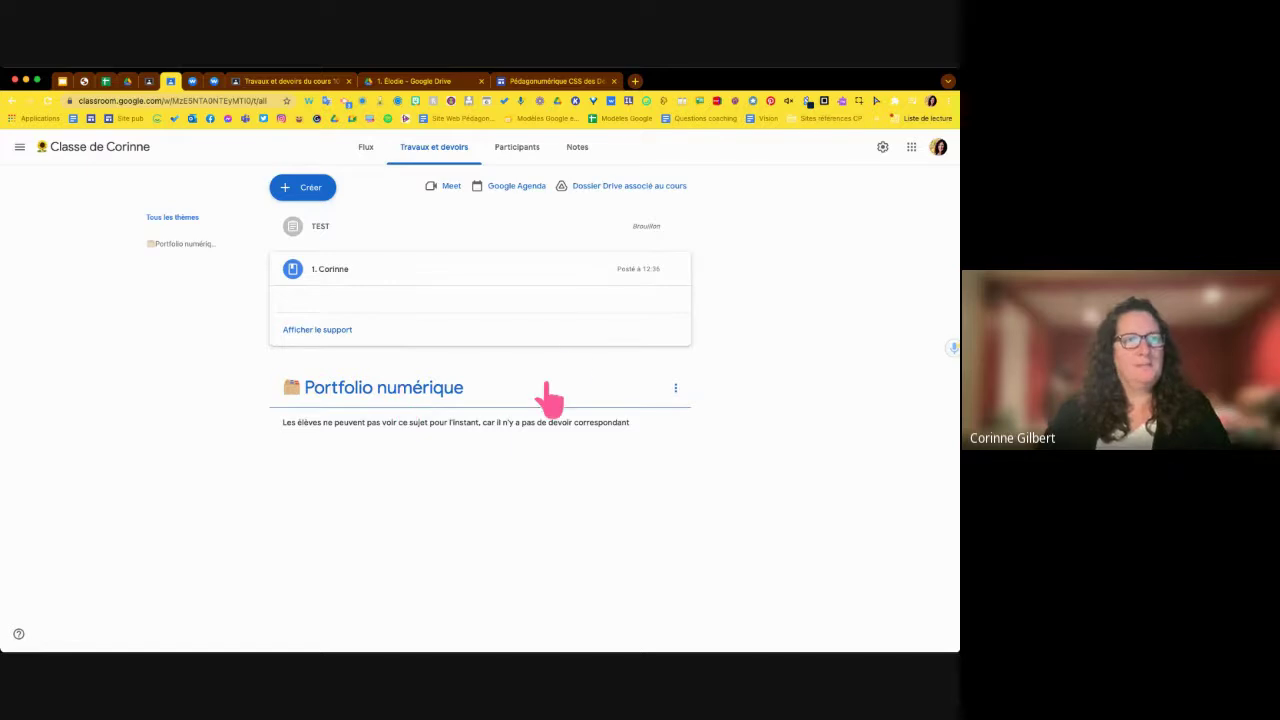
left_click(677, 269)
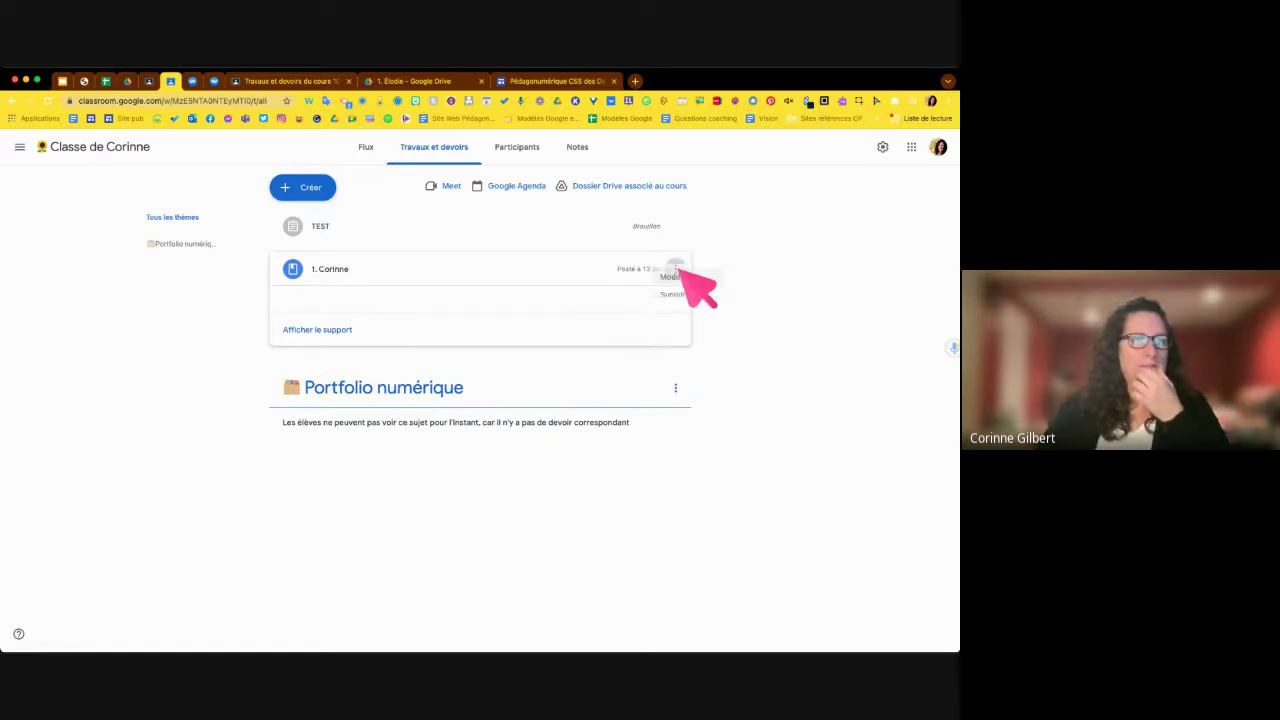
left_click(668, 311)
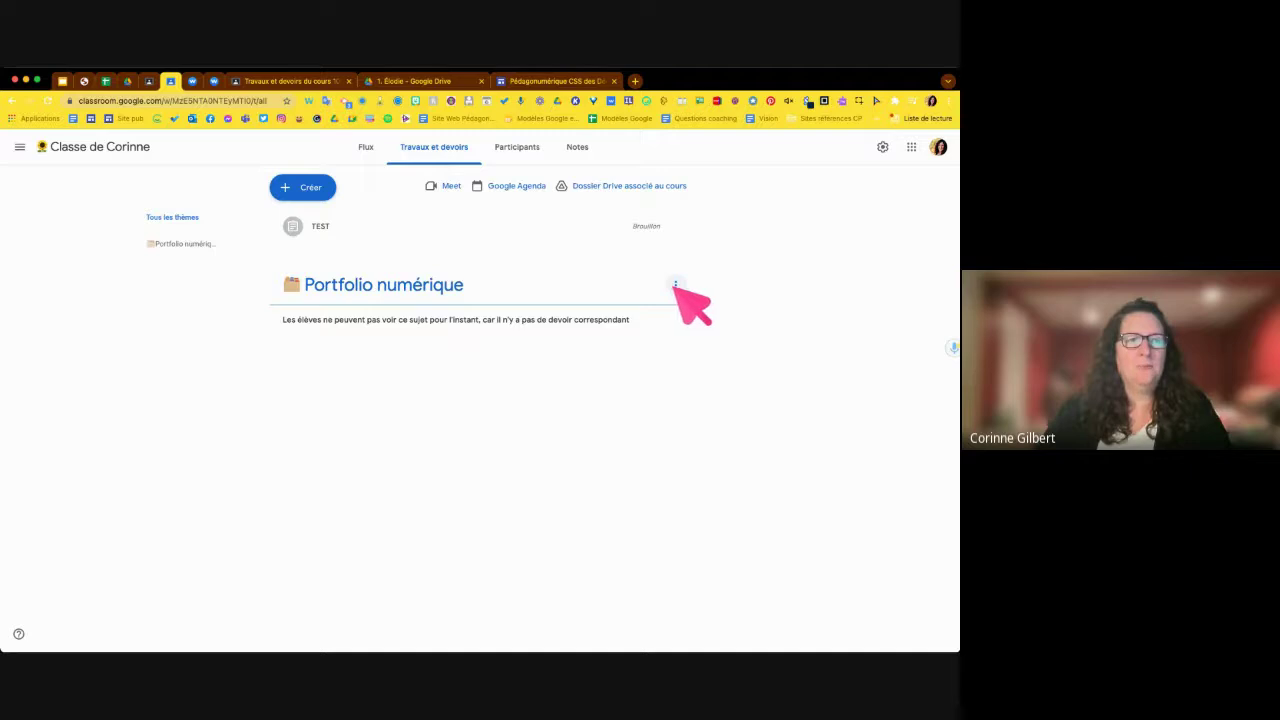
Step: Create a new Documentation post titled "Portfolio de" followed by the first student's first name
left_click(318, 188)
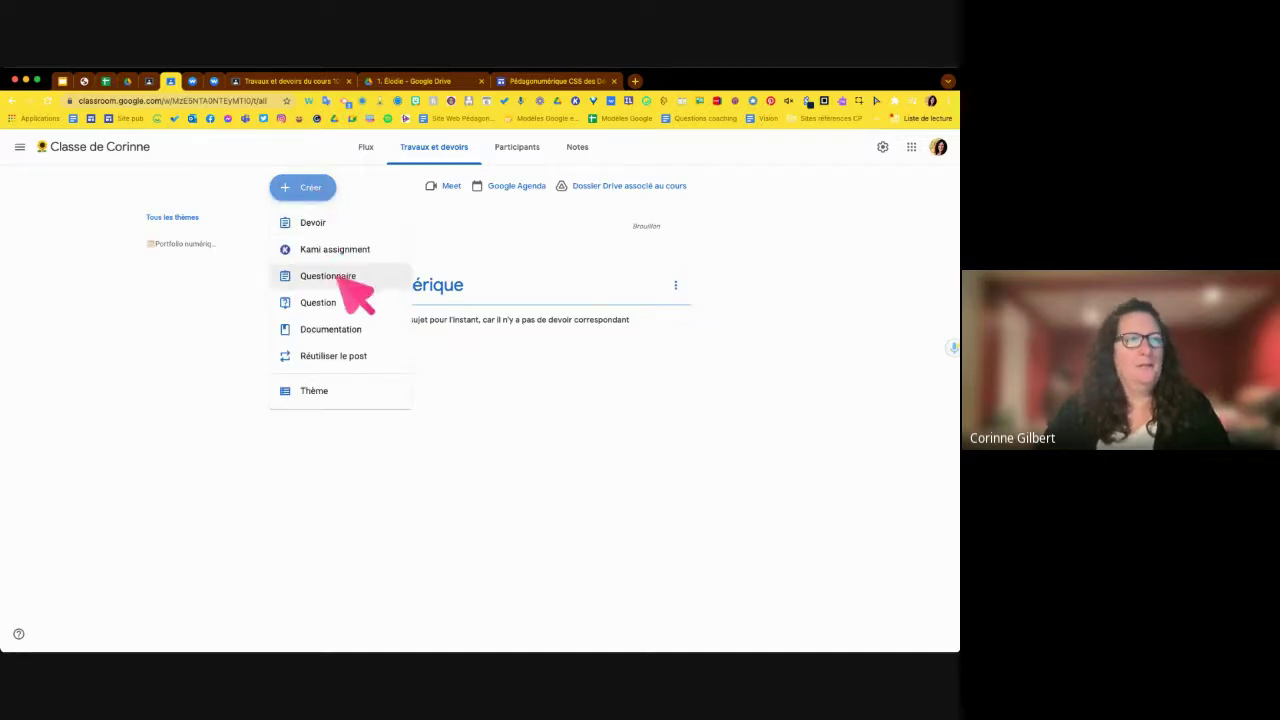
left_click(355, 331)
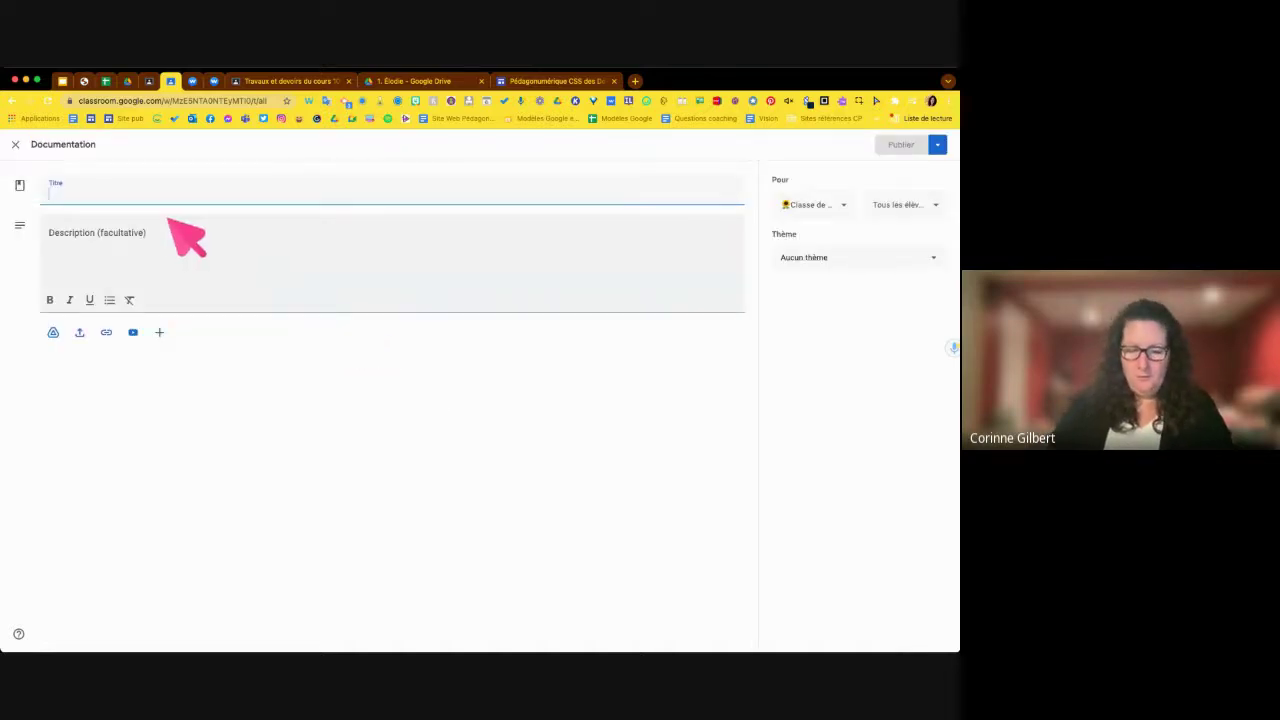
type("Portfolio de Corinne")
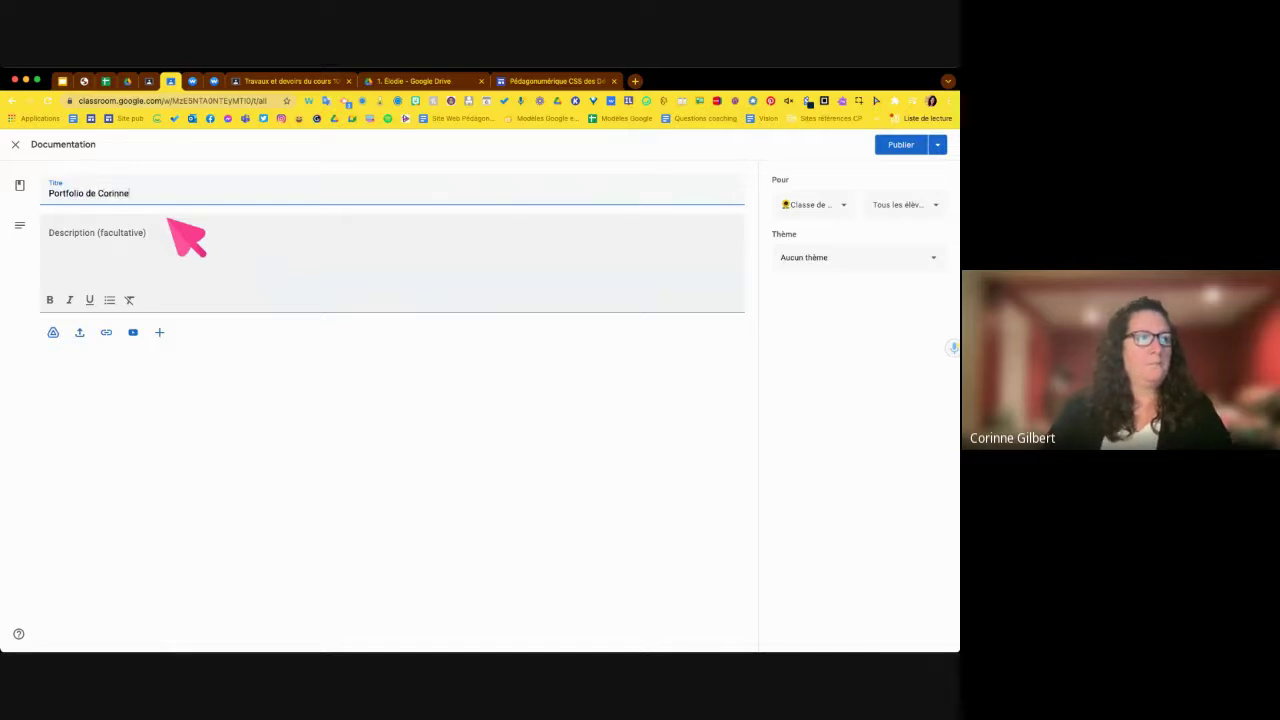
left_click(338, 280)
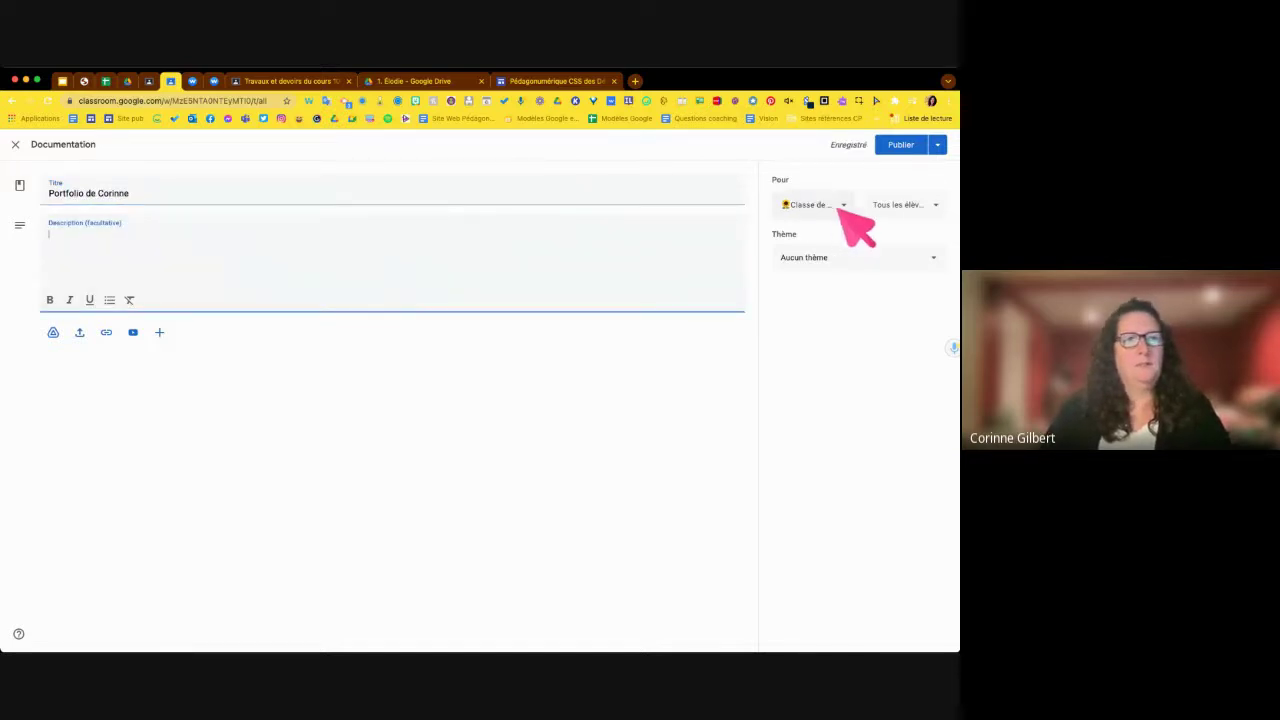
Step: Restrict the documentation post to the first student only and assign it to the Portfolio numérique theme
left_click(906, 205)
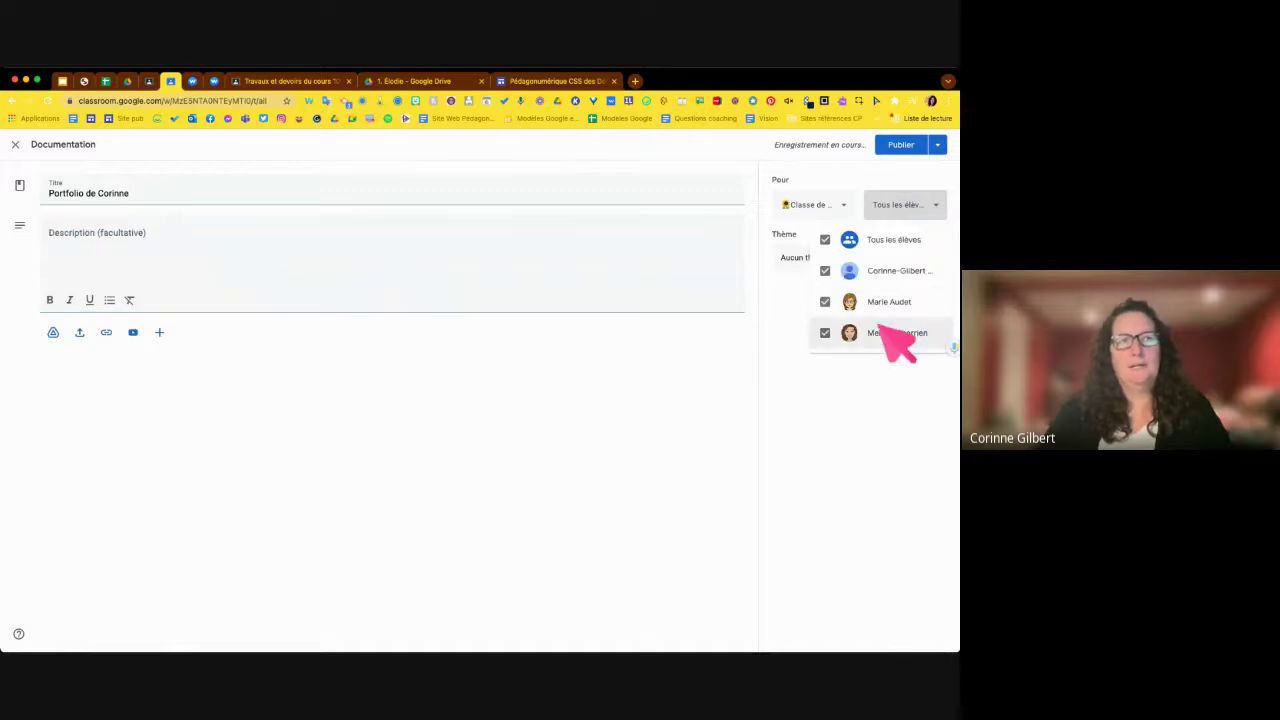
left_click(825, 240)
left_click(825, 271)
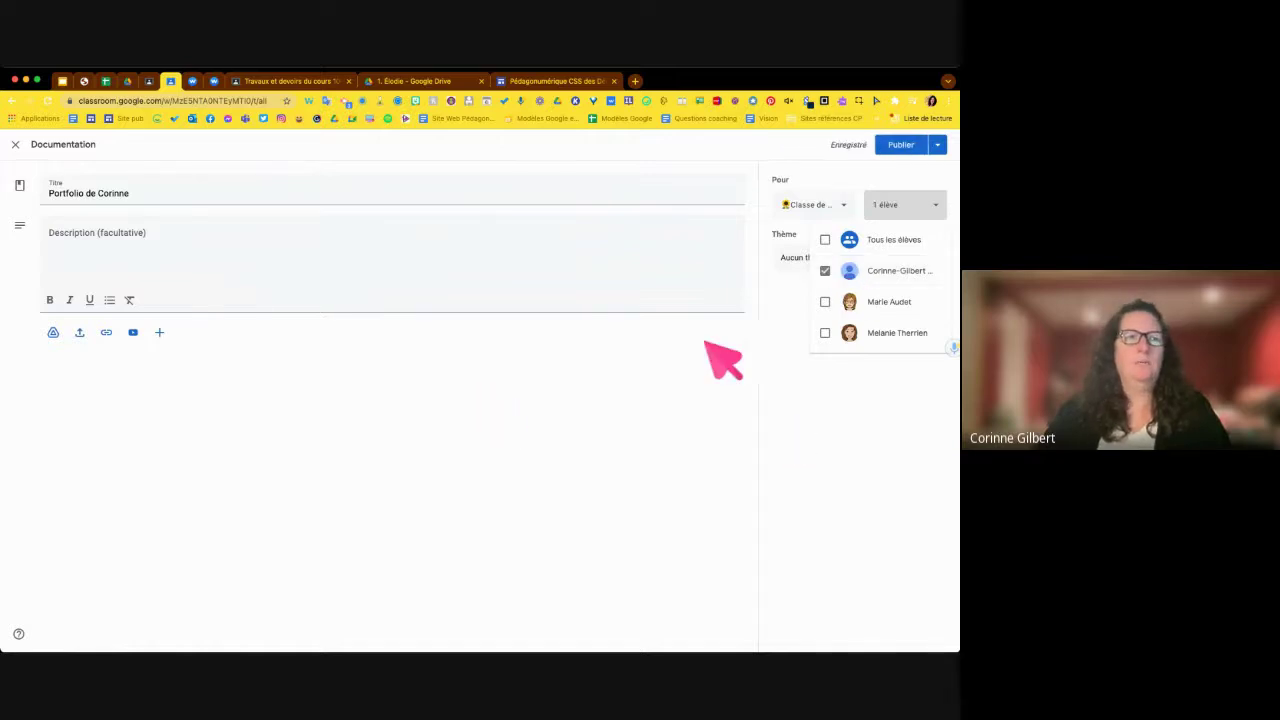
left_click(731, 405)
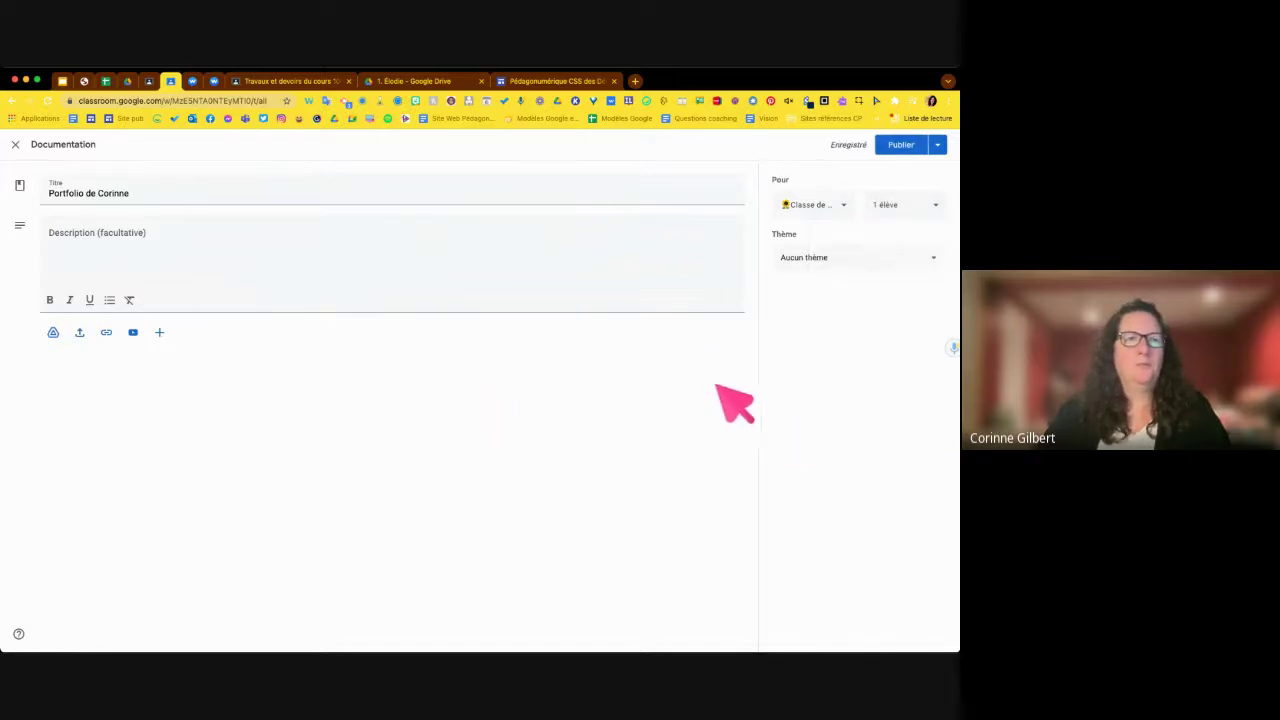
left_click(922, 260)
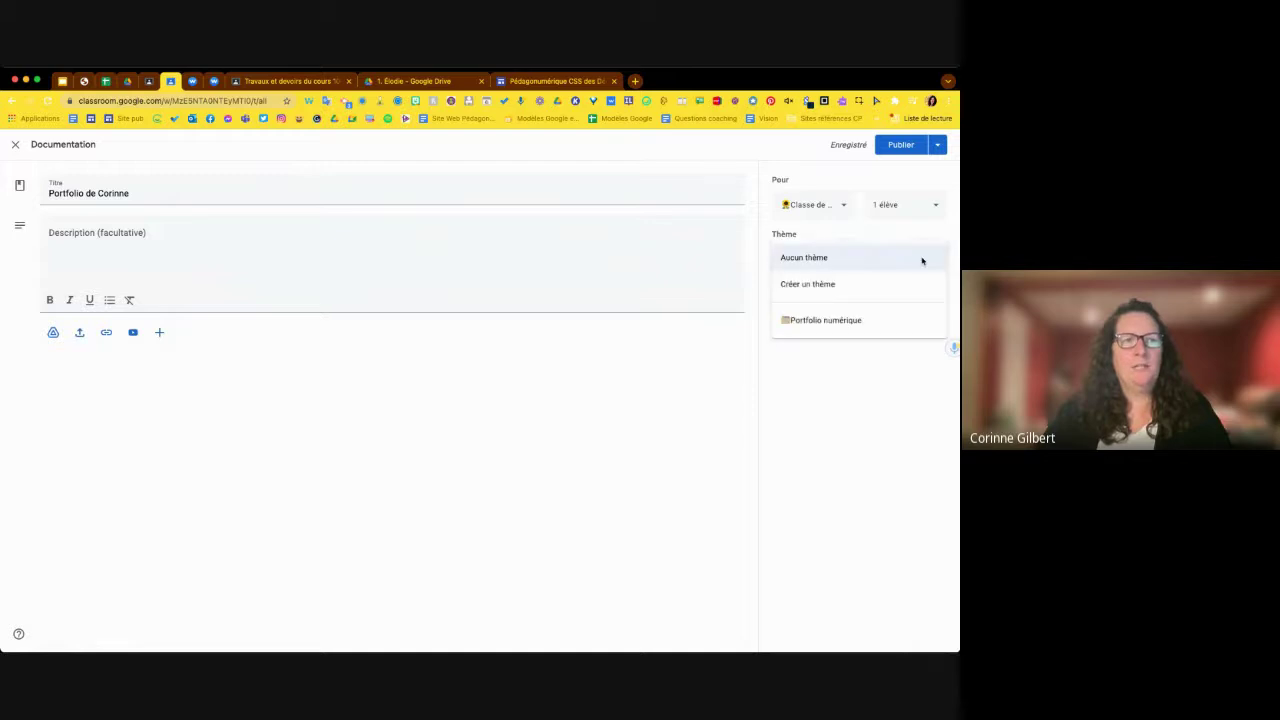
left_click(858, 322)
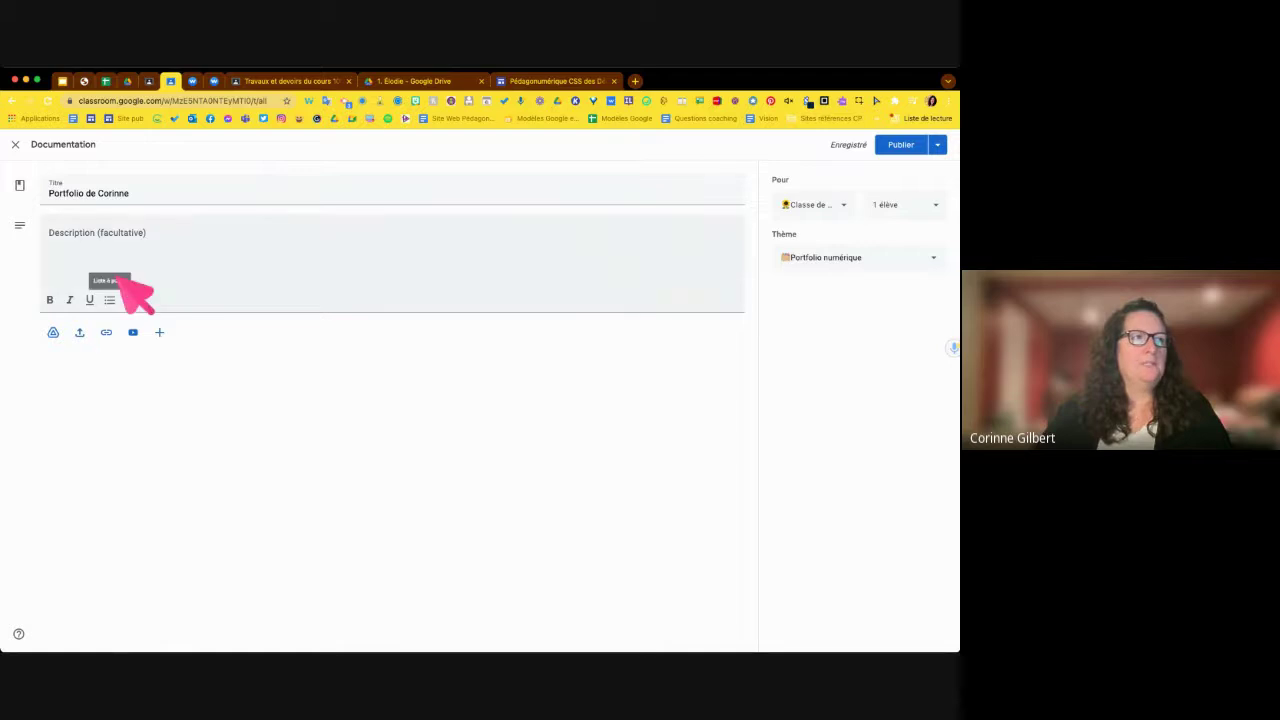
Step: Switch to Google Drive and copy the sharing link of the first student's subfolder in Portfolio numérique
left_click(128, 81)
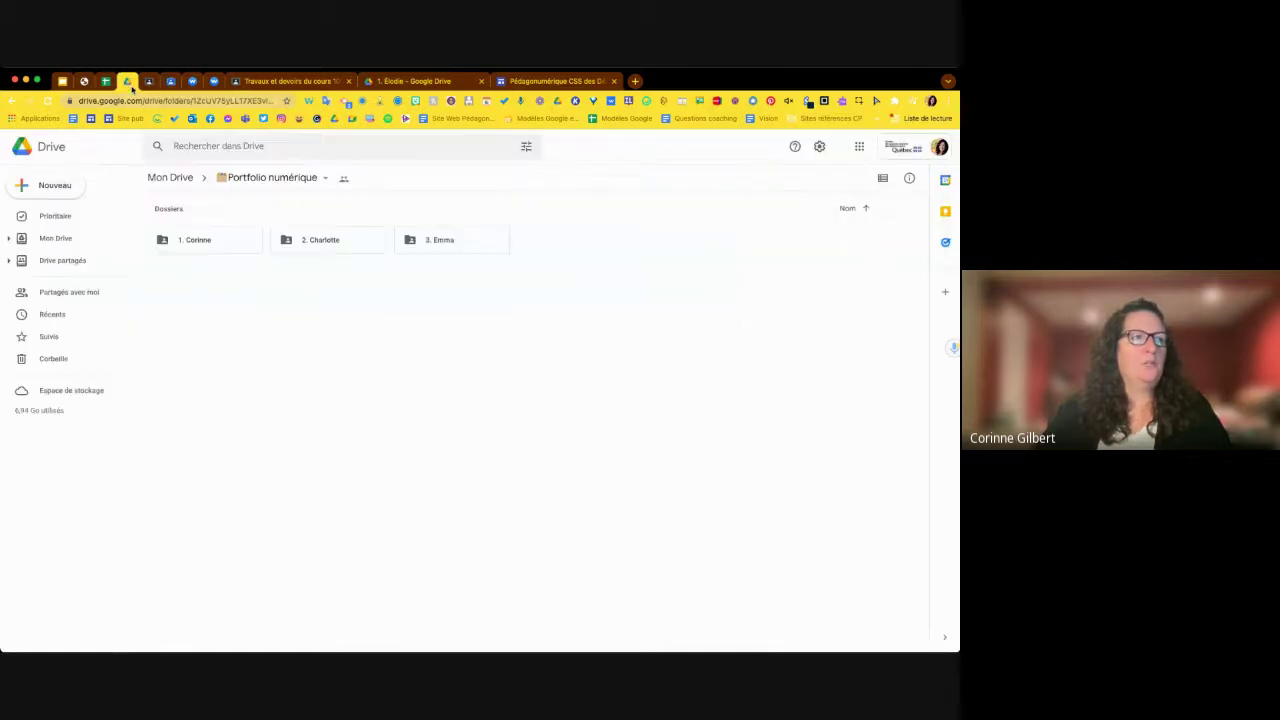
right_click(255, 260)
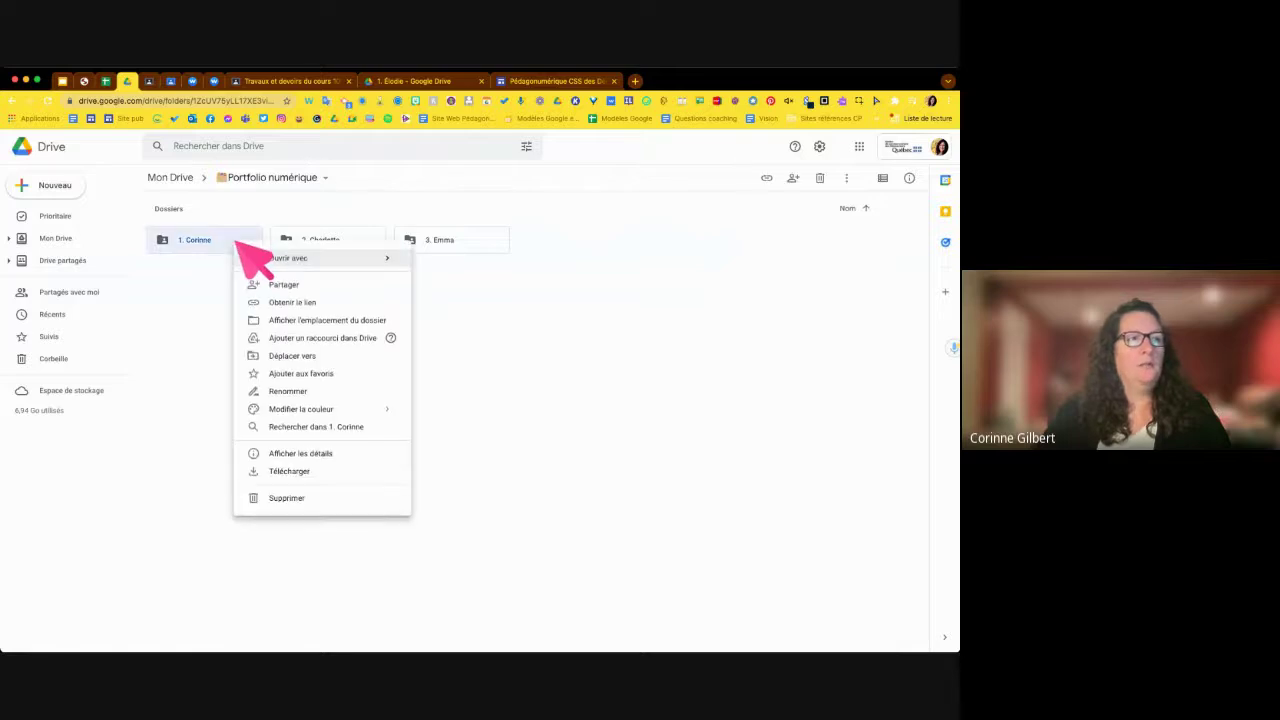
left_click(318, 305)
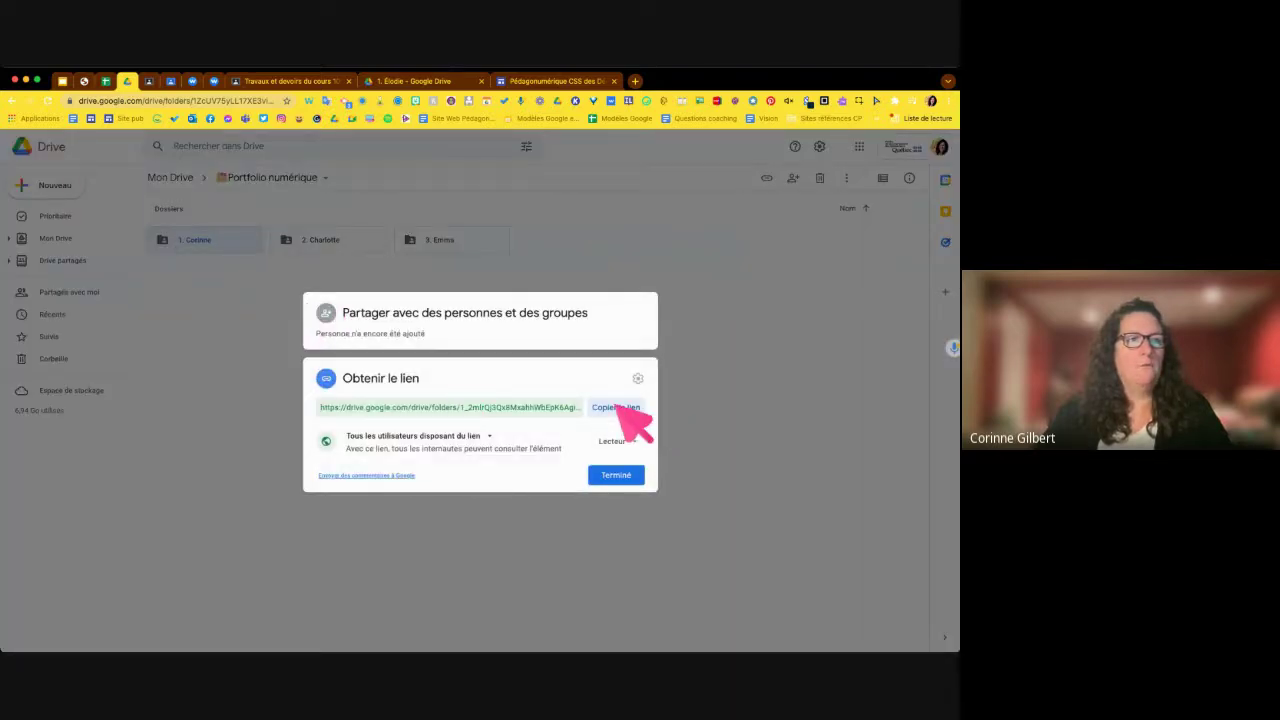
left_click(617, 406)
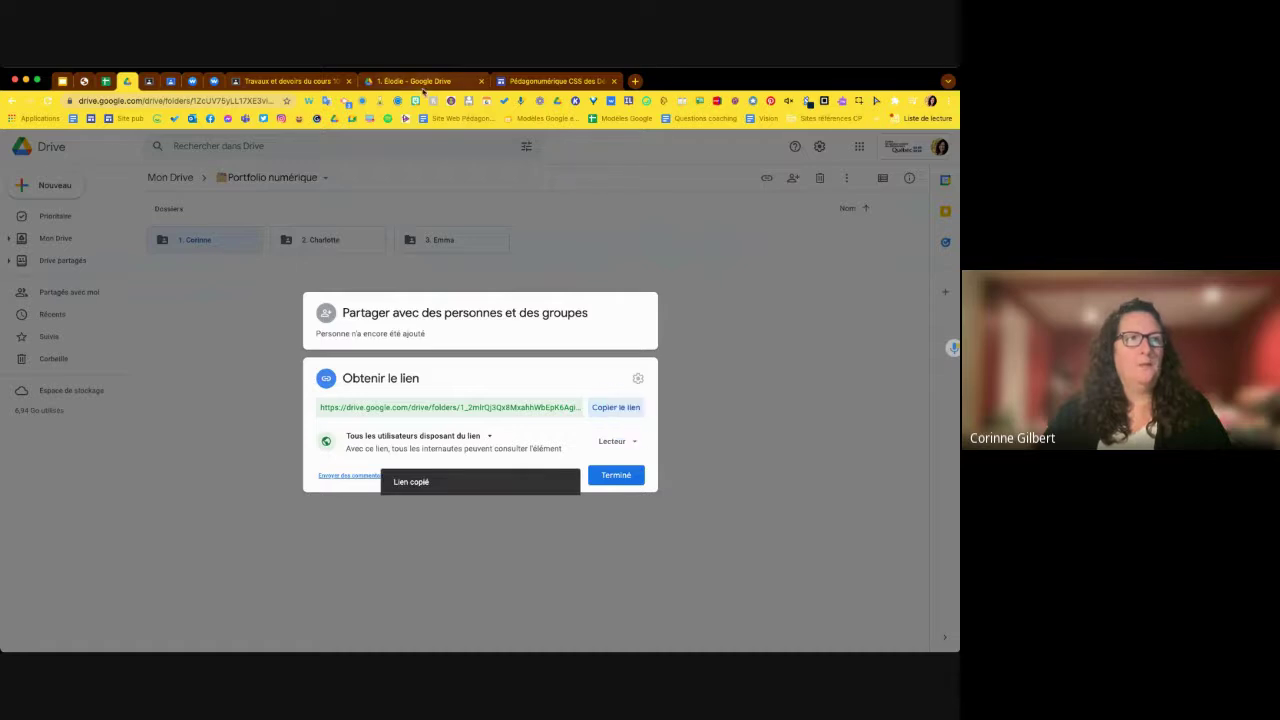
Step: Switch back to Google Classroom and attach the copied folder link to the first student's documentation post
left_click(172, 84)
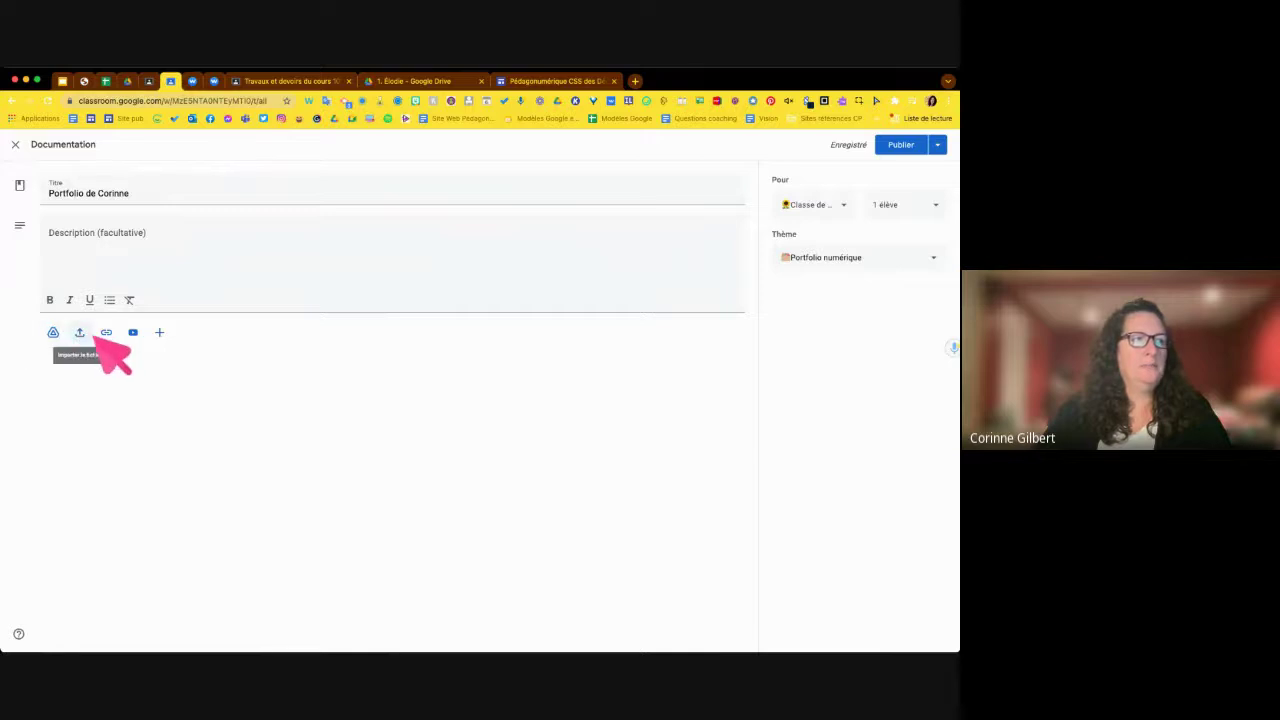
left_click(105, 333)
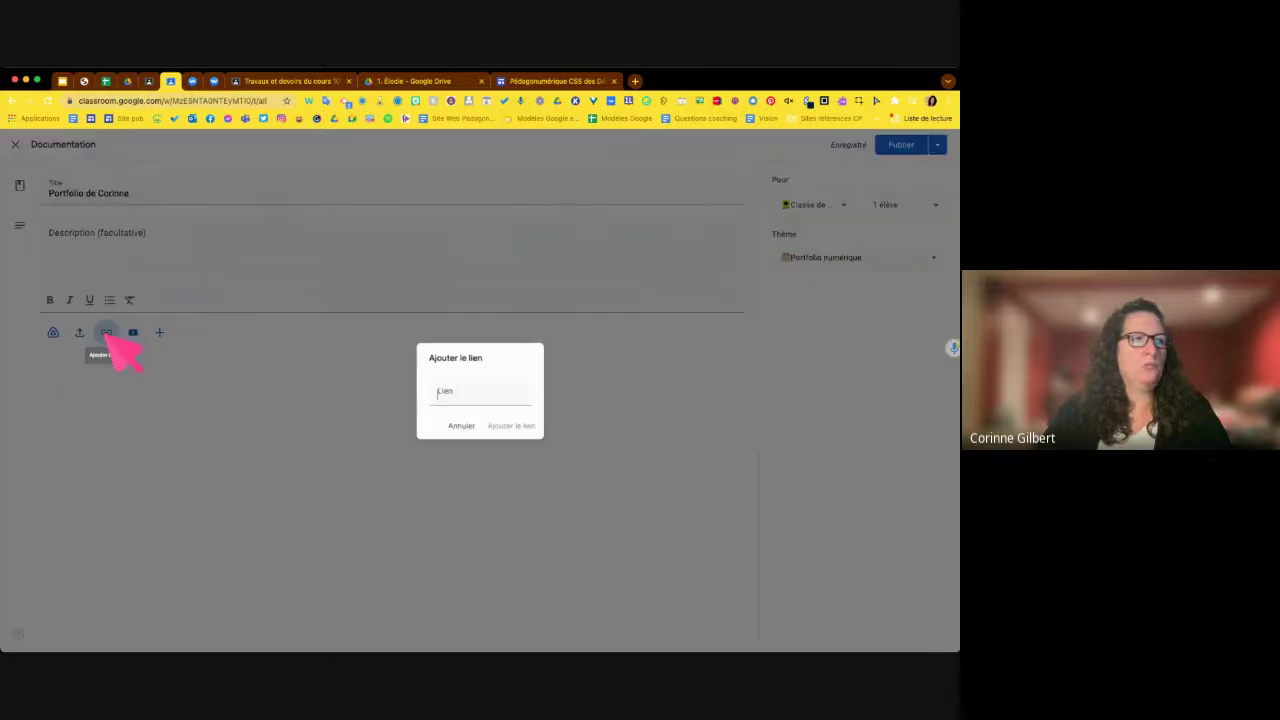
left_click(436, 396)
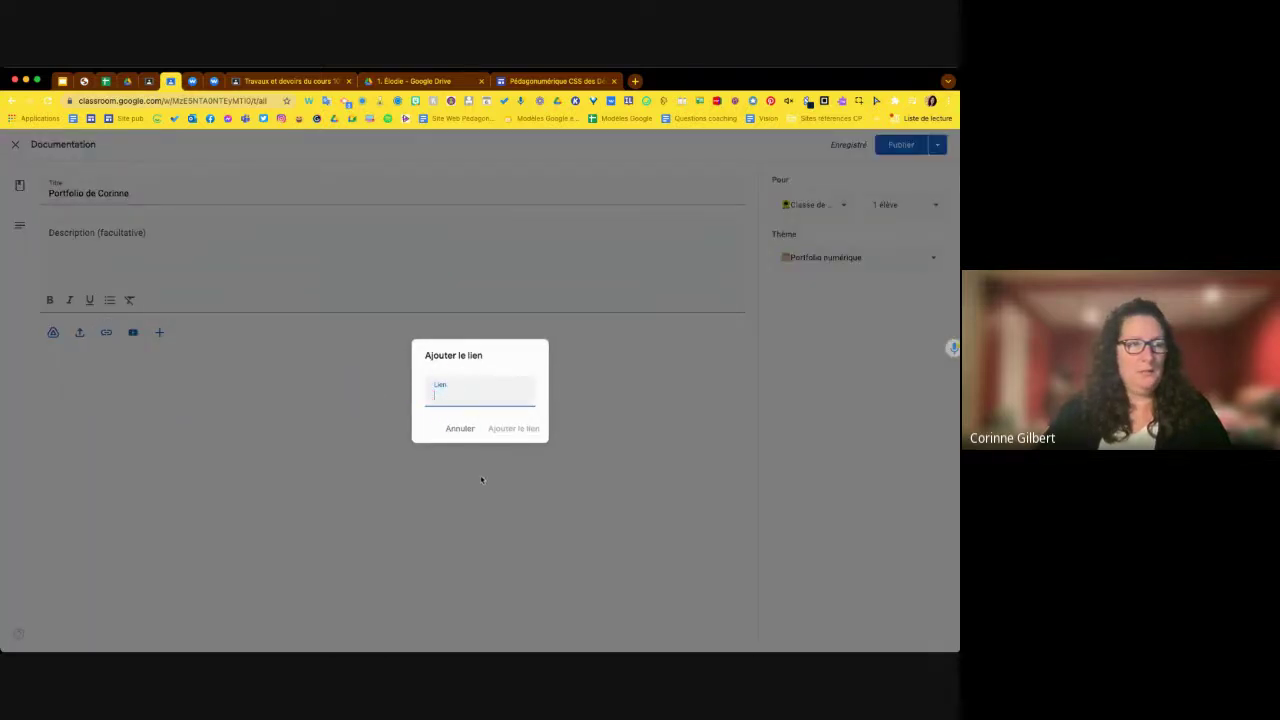
key("super+v")
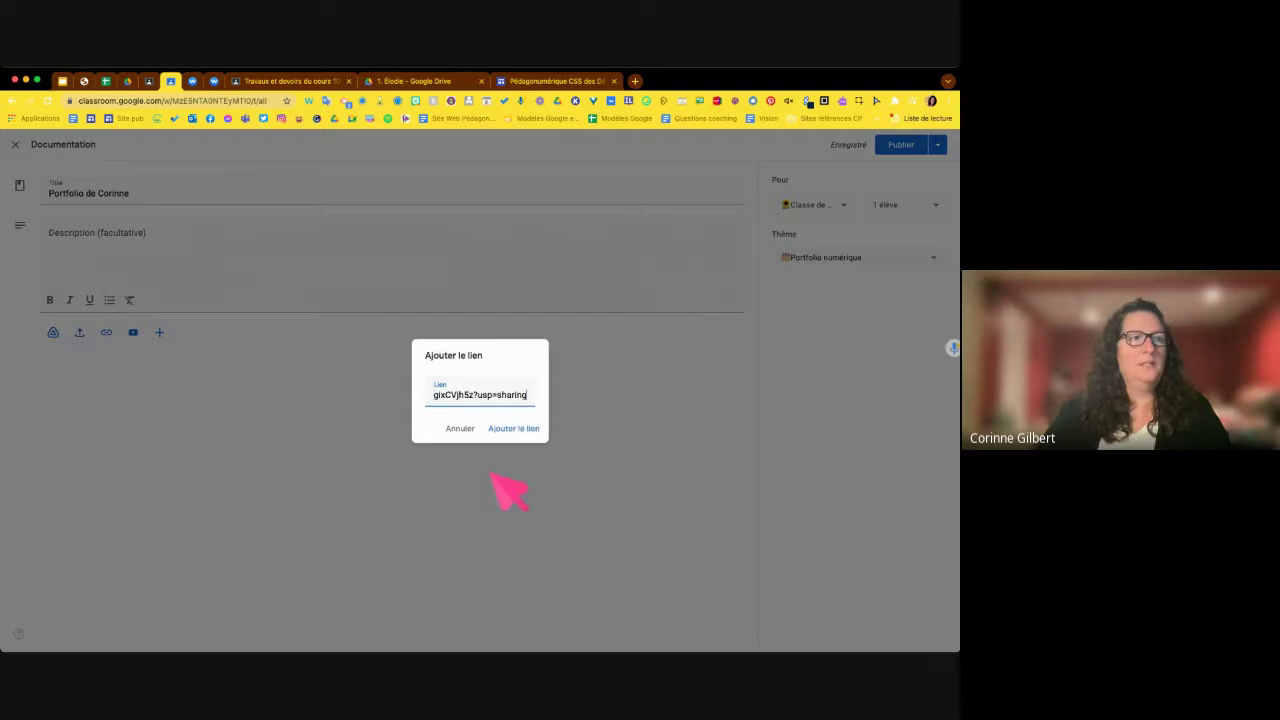
left_click(519, 431)
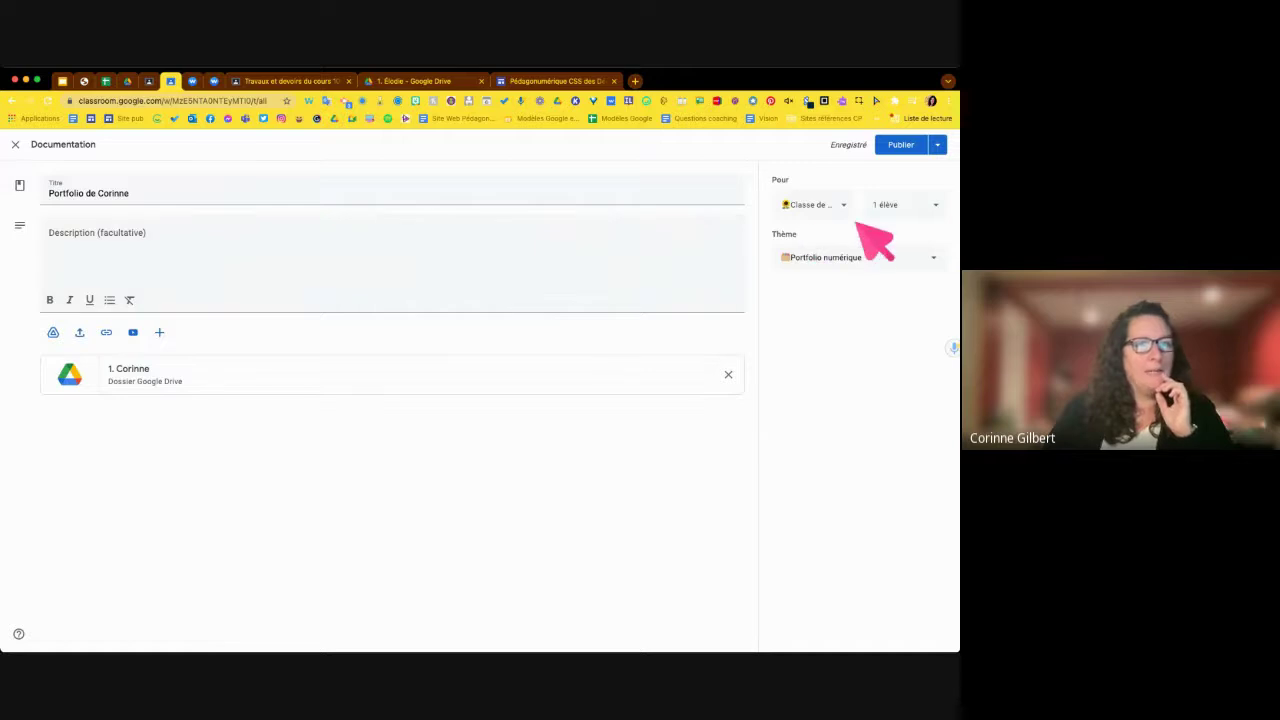
Step: Check the selected student and theme of the documentation post, and publish it
left_click(918, 205)
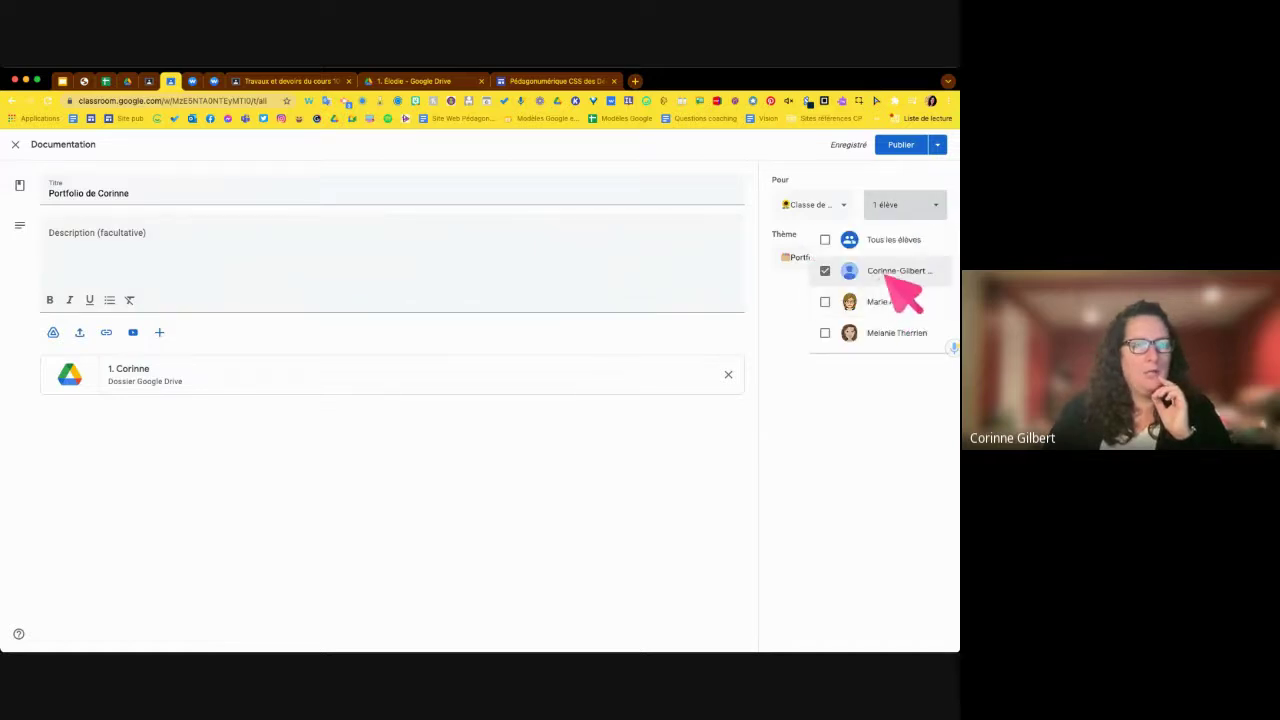
left_click(708, 463)
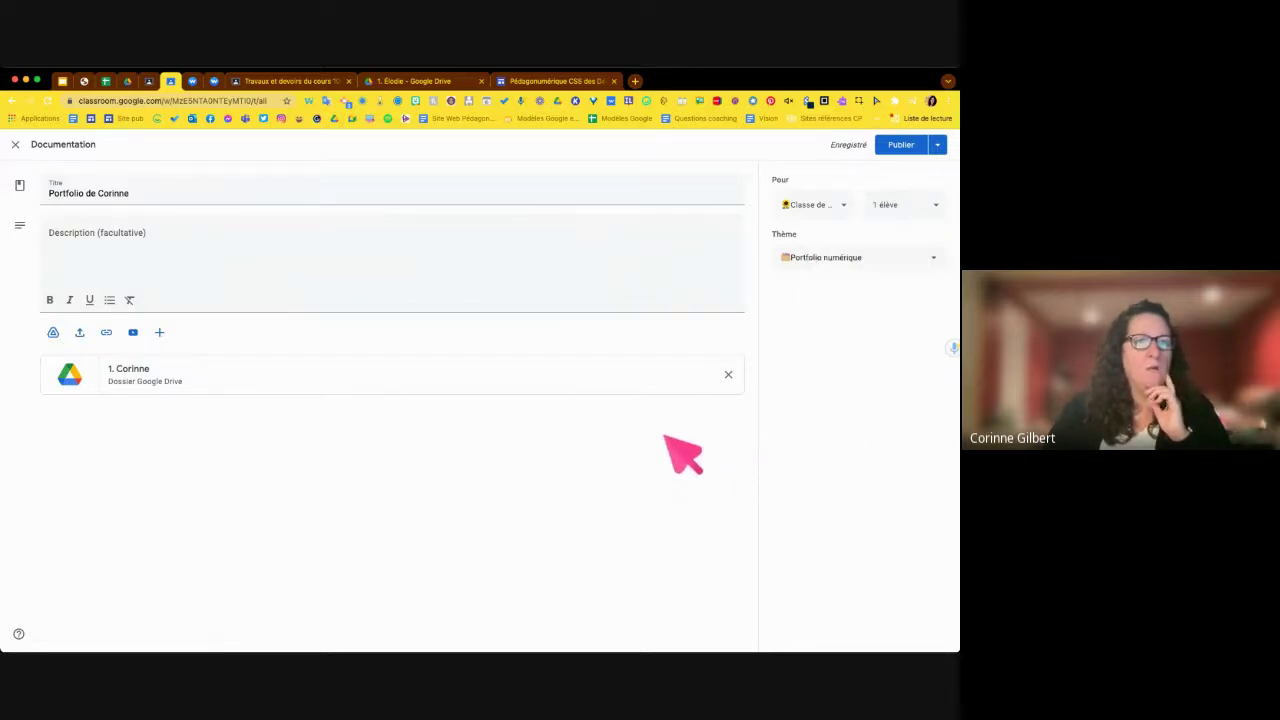
left_click(870, 260)
left_click(870, 258)
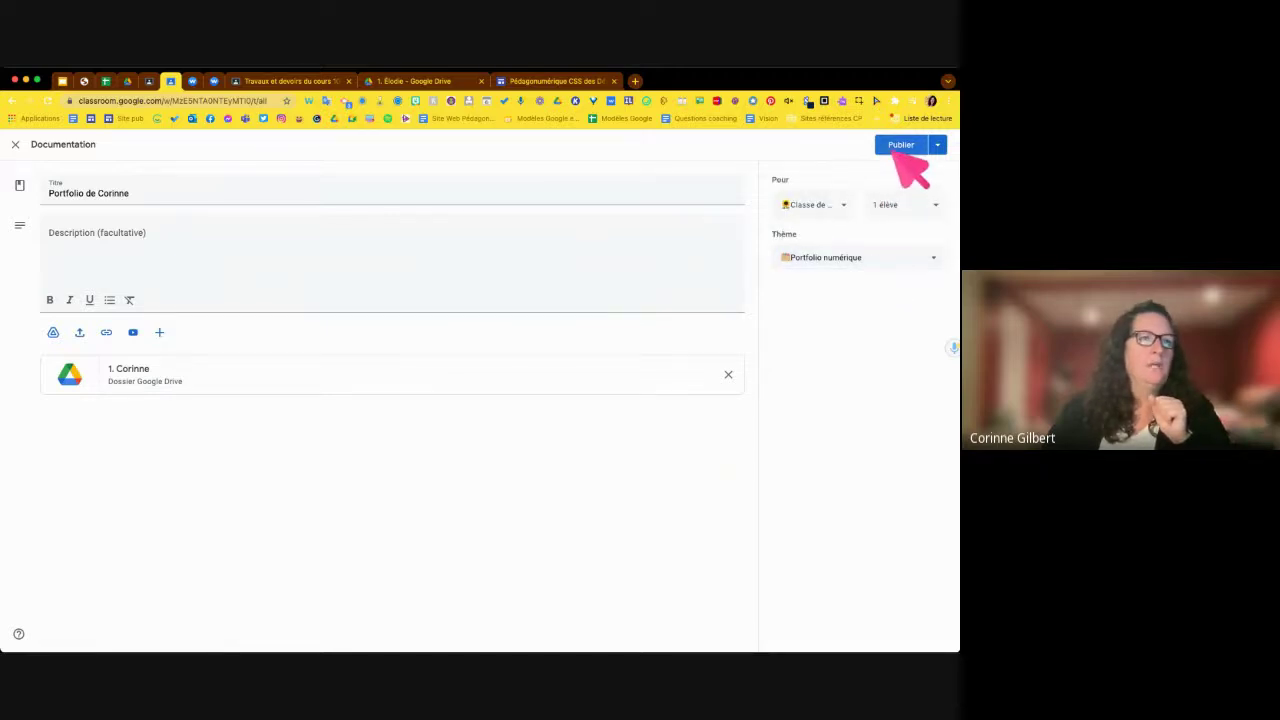
left_click(898, 150)
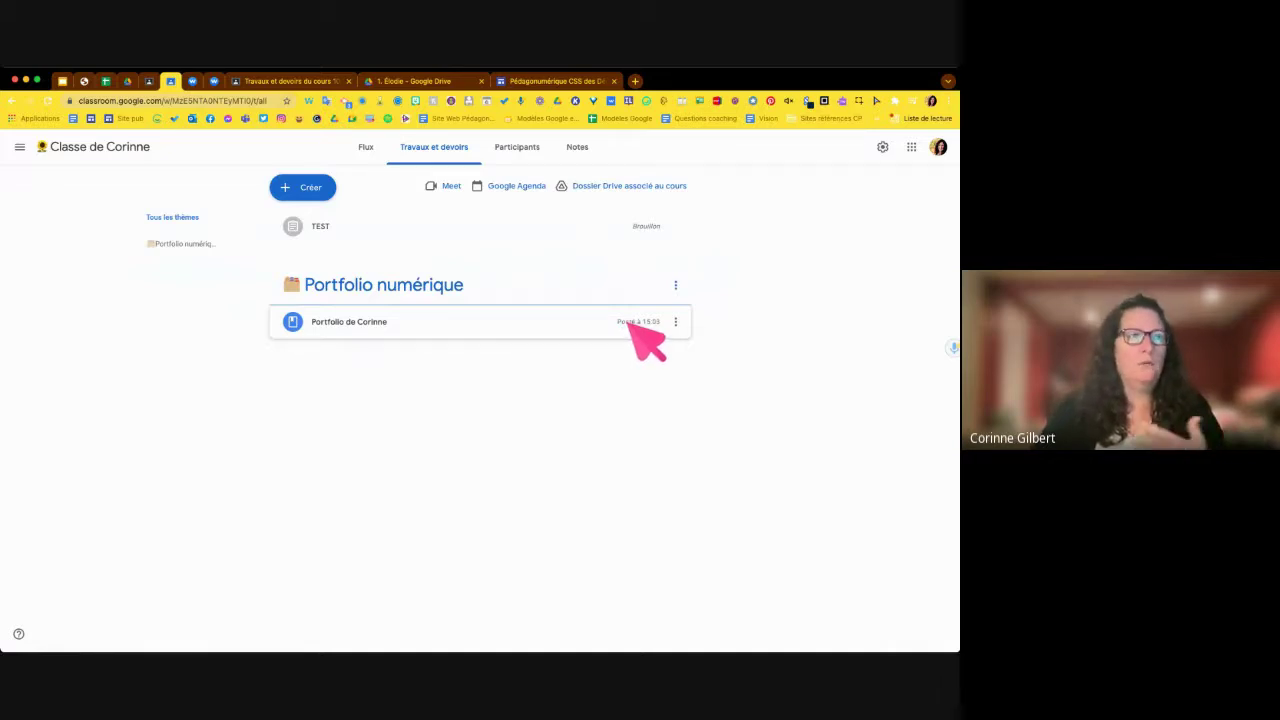
Step: Expand the published portfolio post under Portfolio numérique and open its attached Google Drive folder
left_click(416, 328)
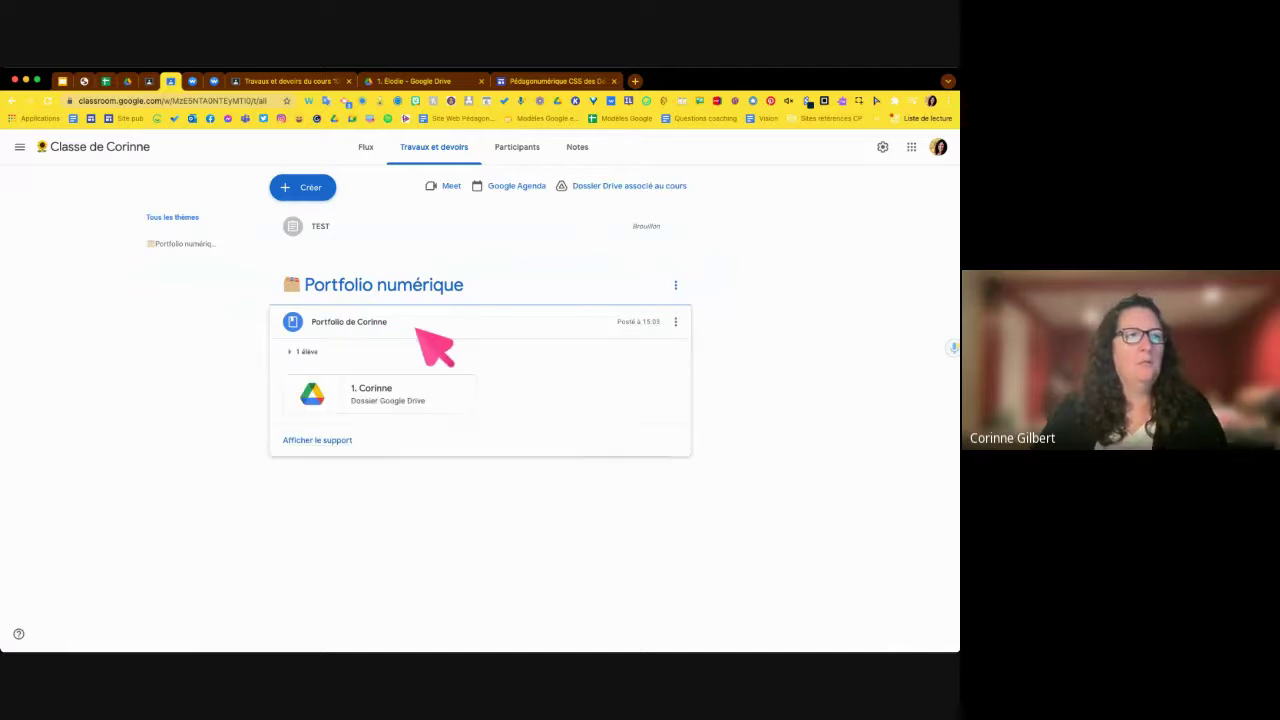
left_click(377, 389)
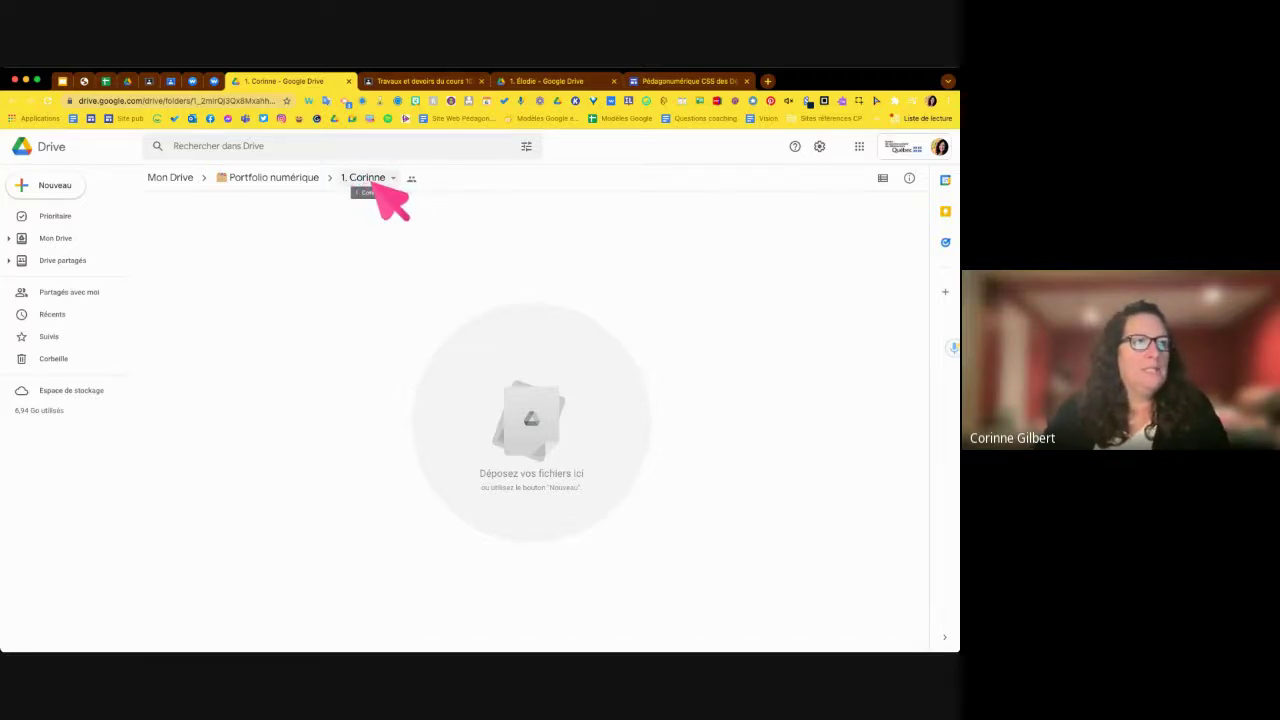
Step: Open the Drive folder of the first portfolio in the 102 - Les Bocages class as an example, and return to the empty student folder
left_click(148, 82)
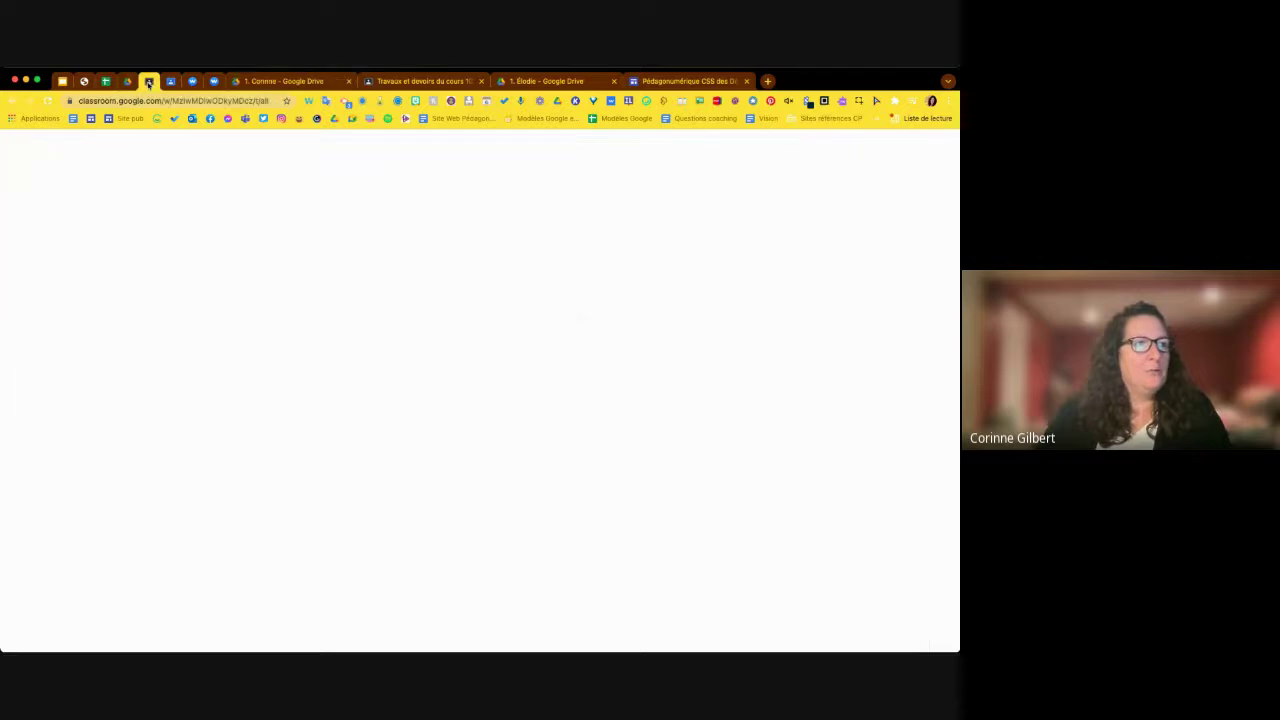
scroll(420, 455, "down", 2)
scroll(410, 440, "down", 1)
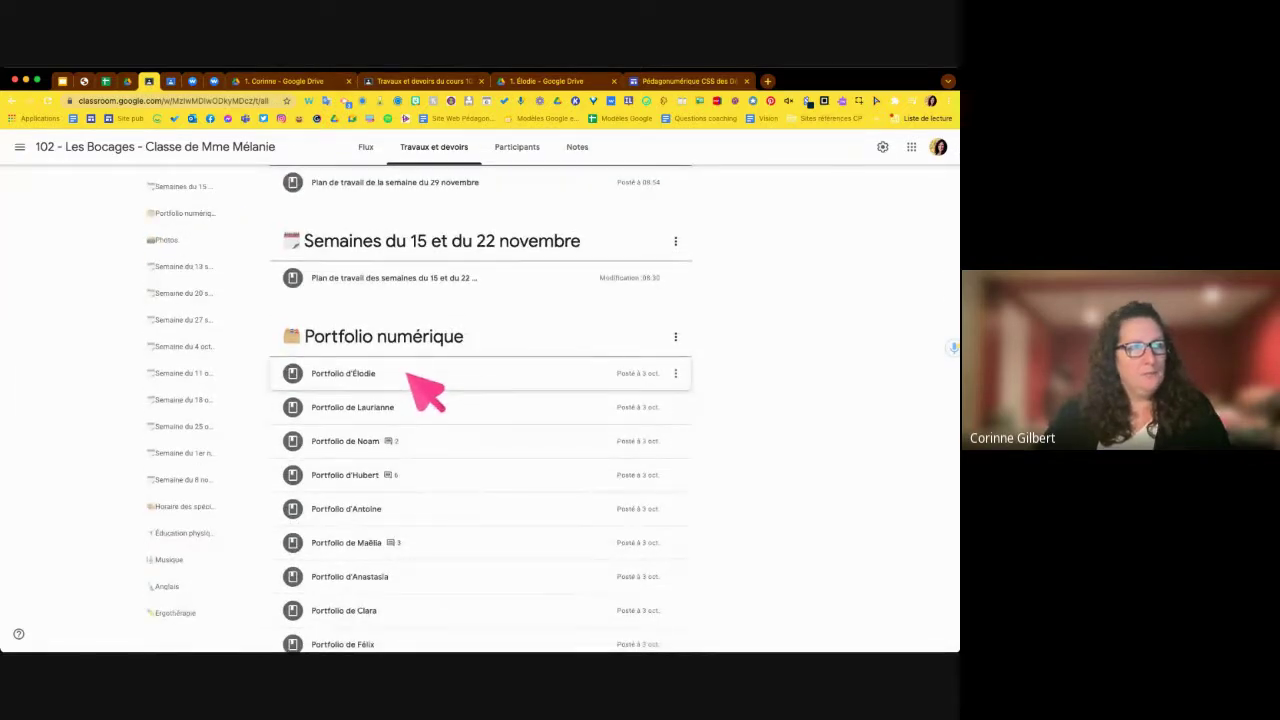
left_click(408, 376)
scroll(491, 423, "down", 2)
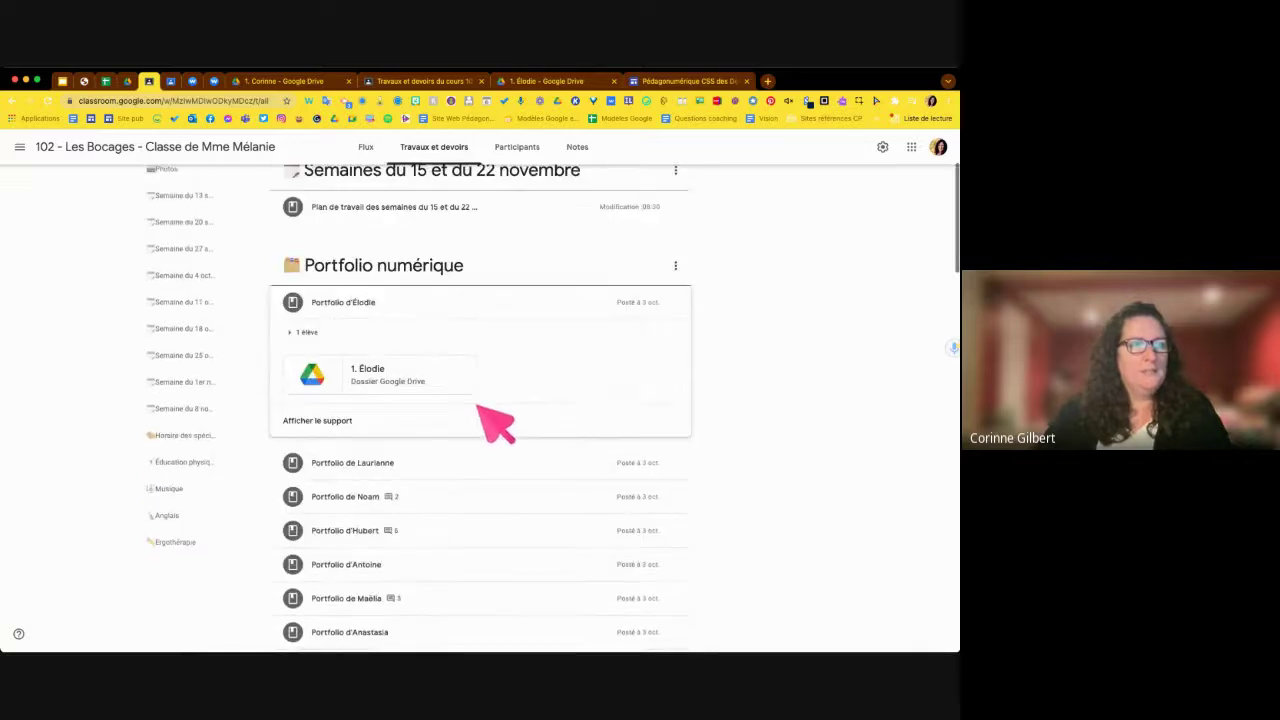
left_click(372, 355)
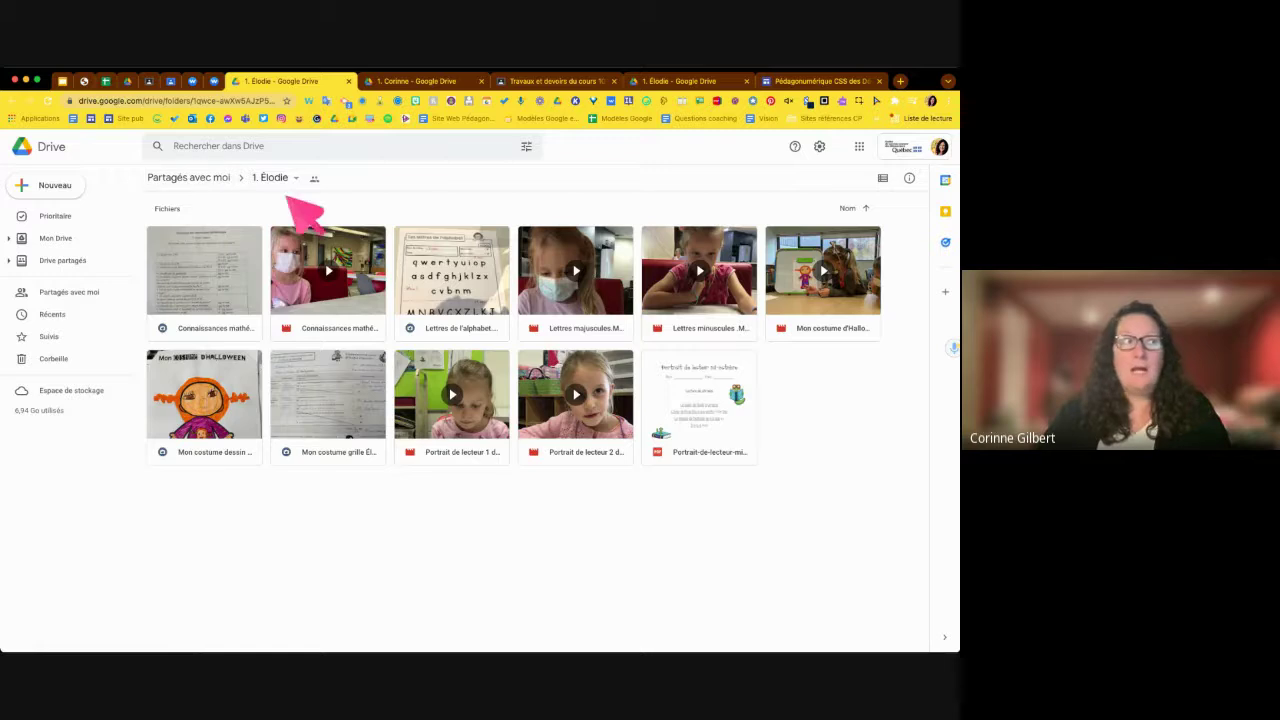
left_click(418, 84)
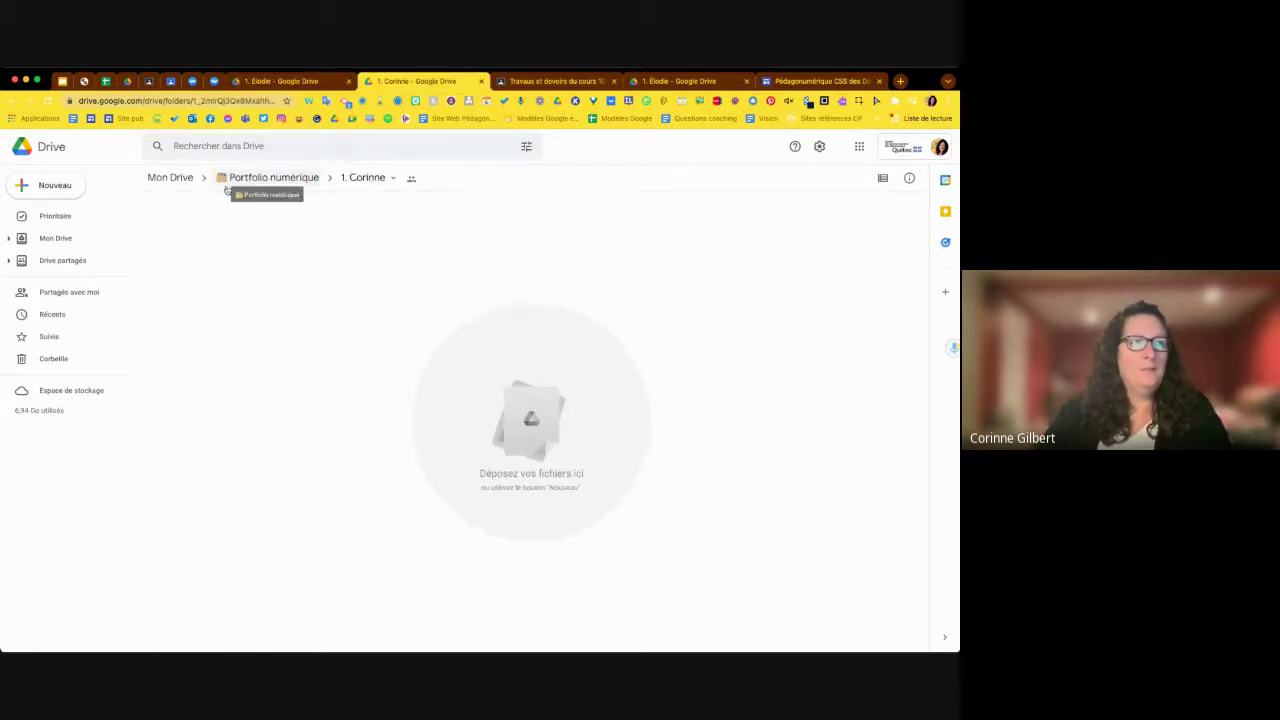
Step: Switch back to Google Classroom and create a documentation post titled "Portfolio de" followed by the second student's first name
left_click(285, 187)
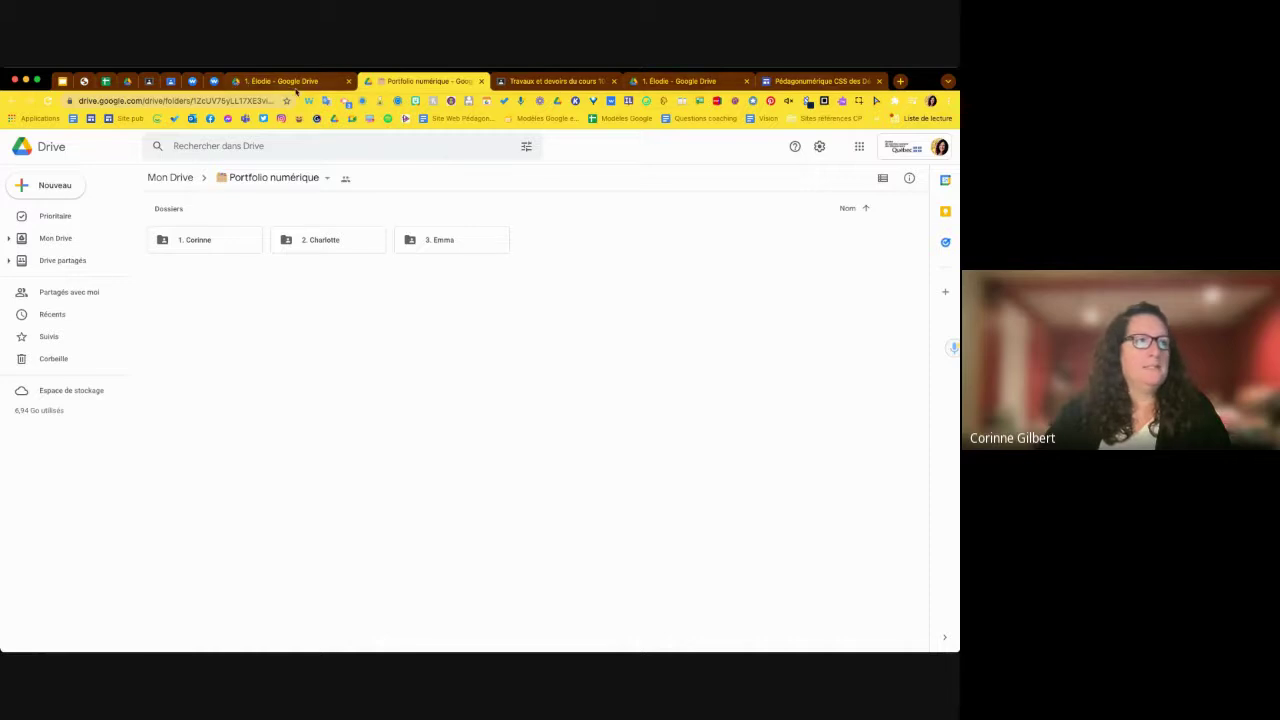
left_click(172, 83)
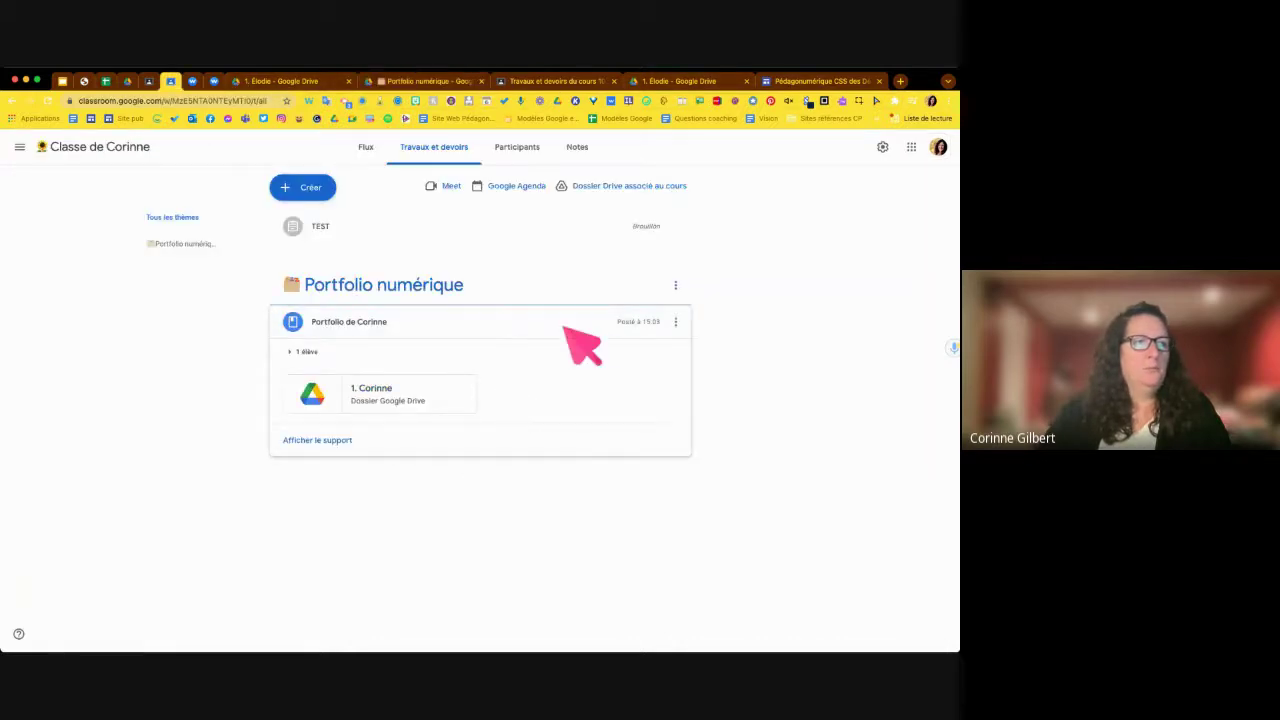
left_click(310, 188)
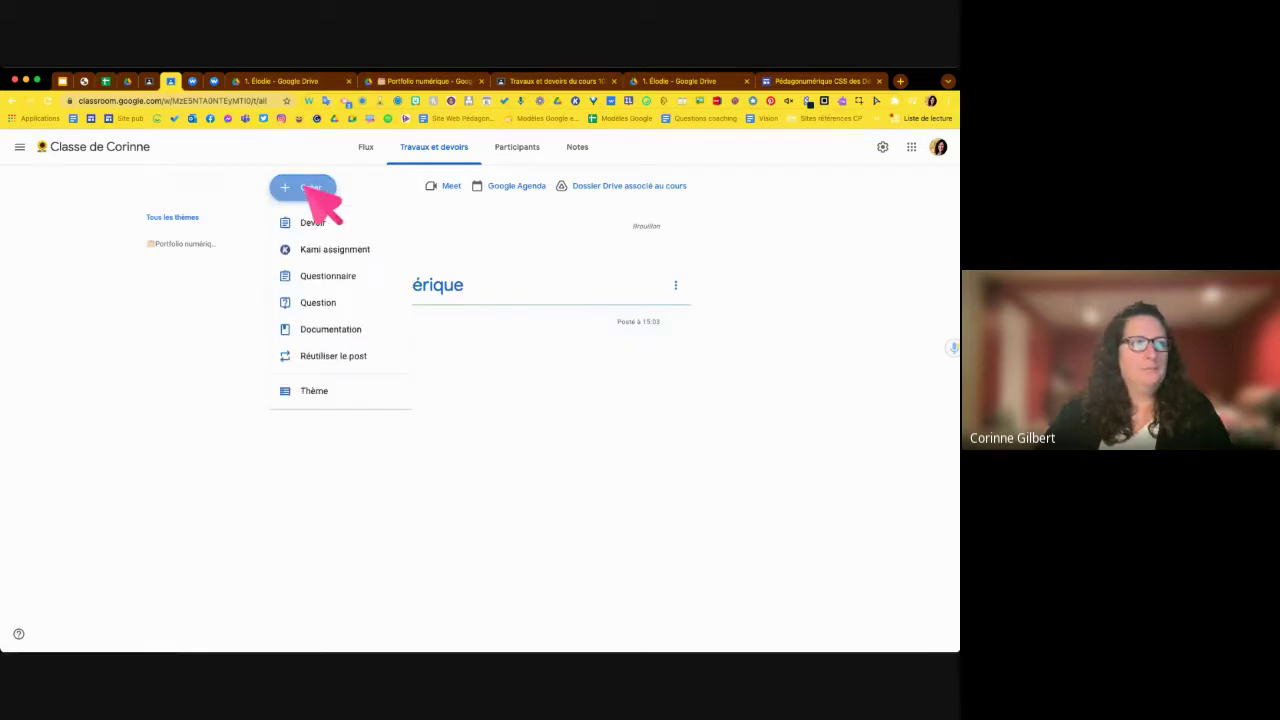
left_click(341, 327)
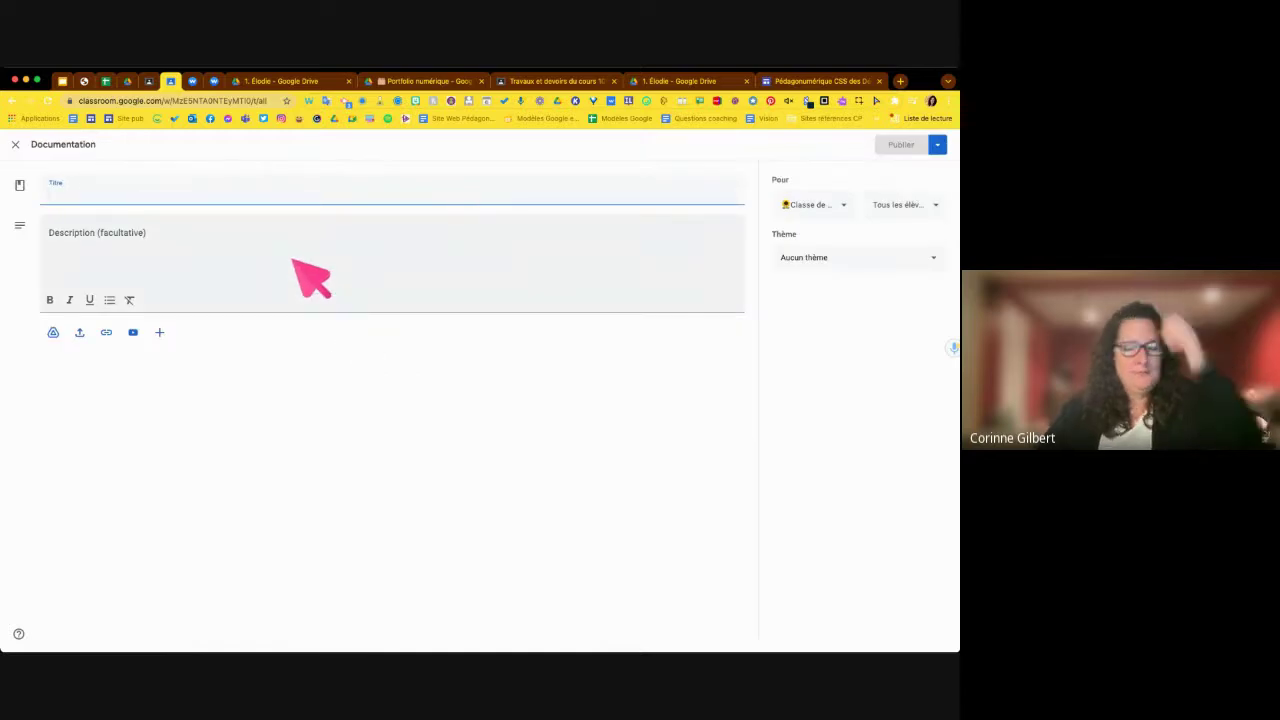
type("Portfolio de Charlotte")
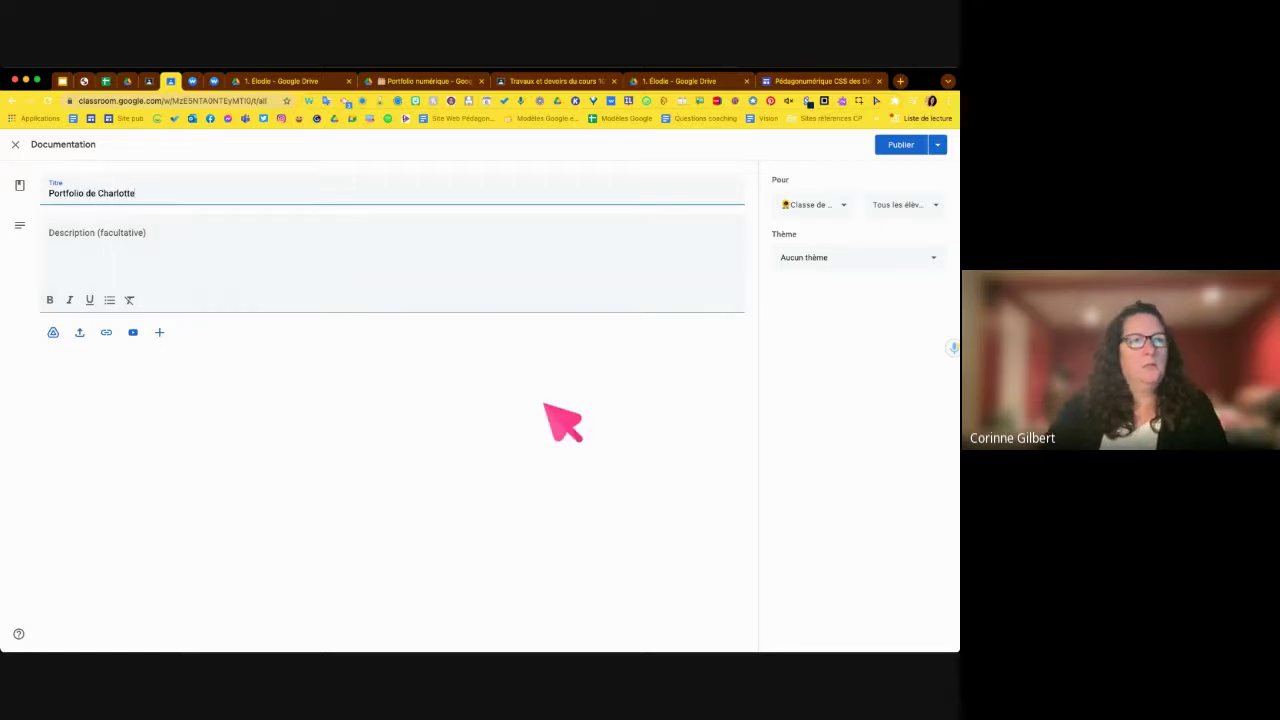
left_click(563, 421)
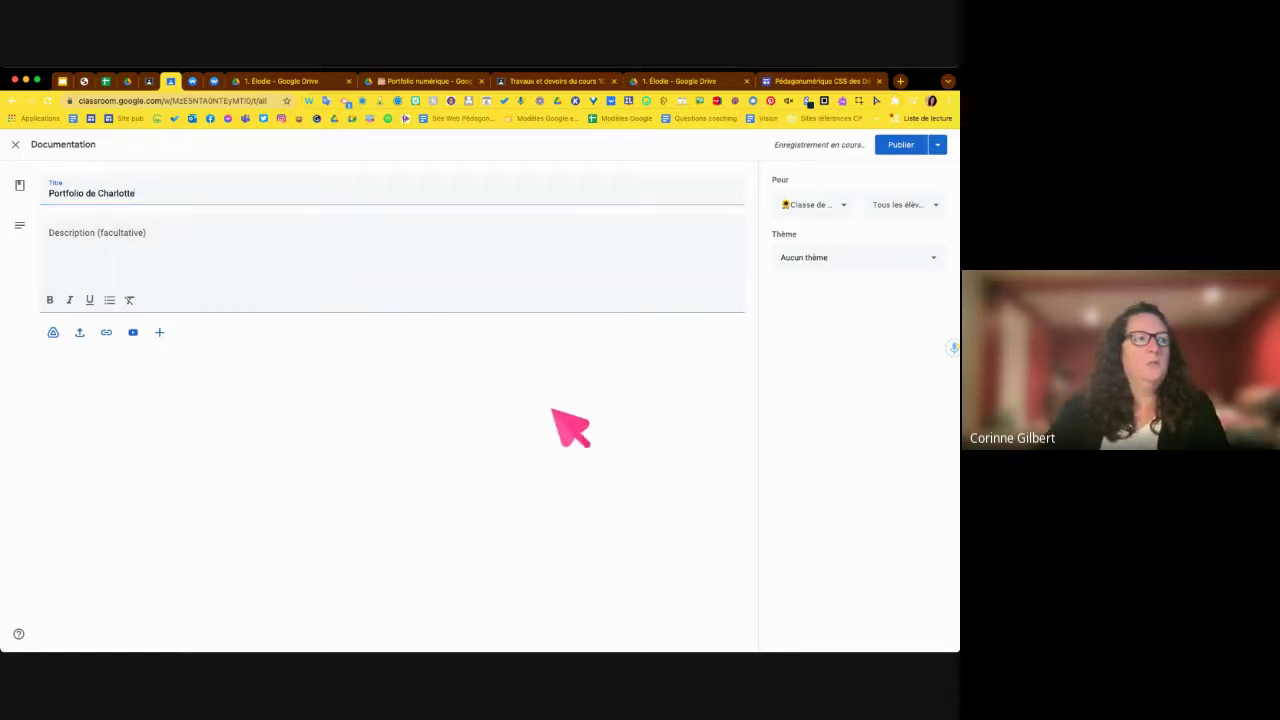
Step: Assign the documentation post only to the second student in the class list and file it under the Portfolio numérique theme
left_click(903, 204)
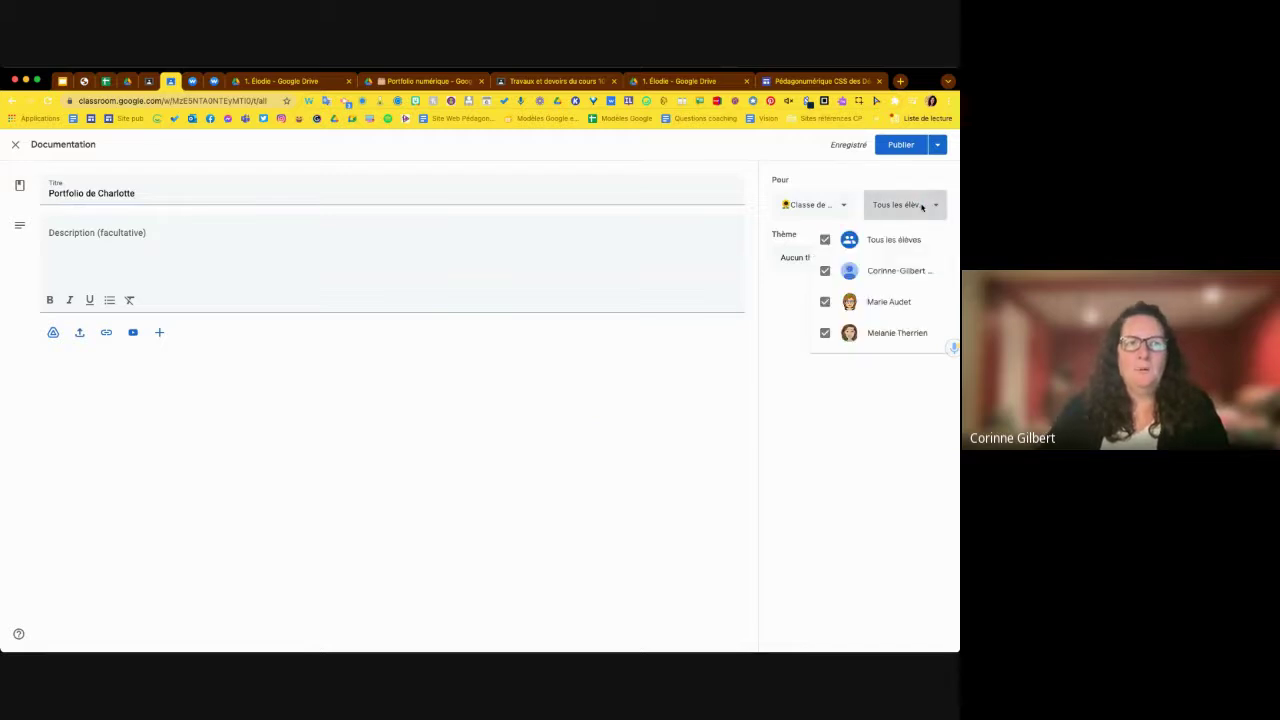
left_click(838, 240)
left_click(826, 302)
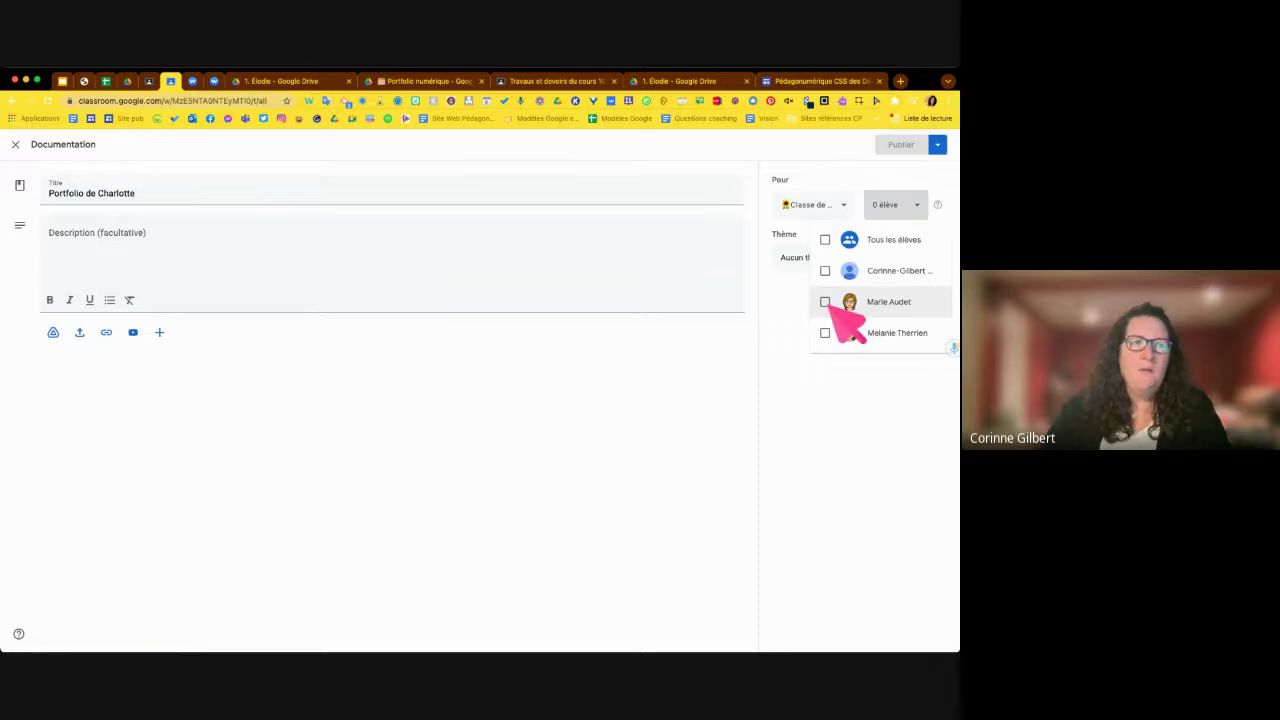
left_click(641, 451)
left_click(933, 259)
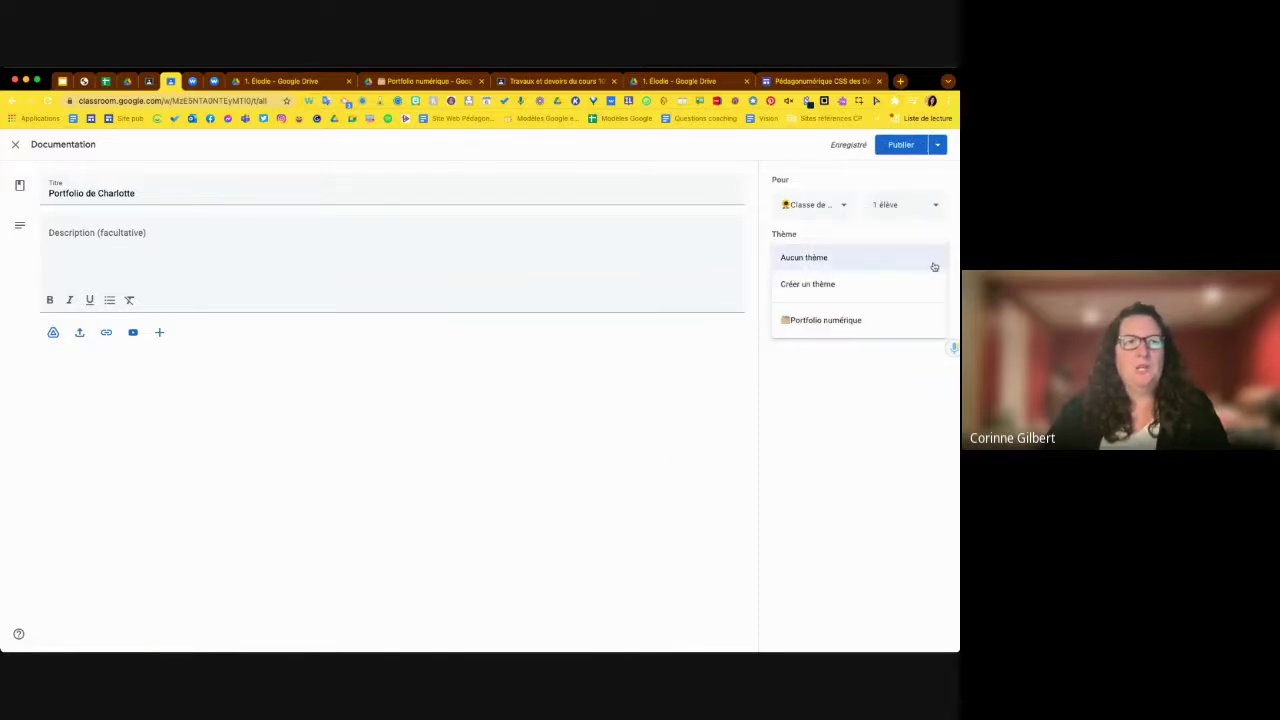
left_click(869, 330)
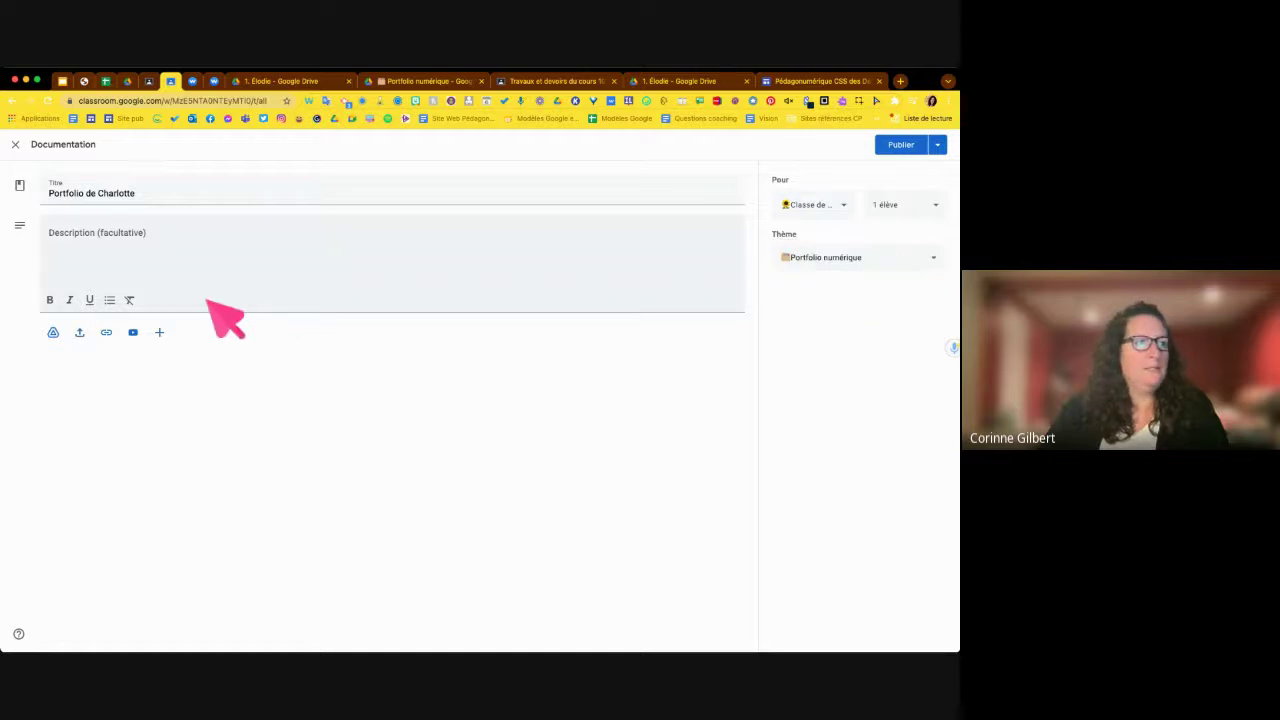
Step: Switch to Google Drive and copy the sharing link of the second student's subfolder in Portfolio numérique
left_click(126, 84)
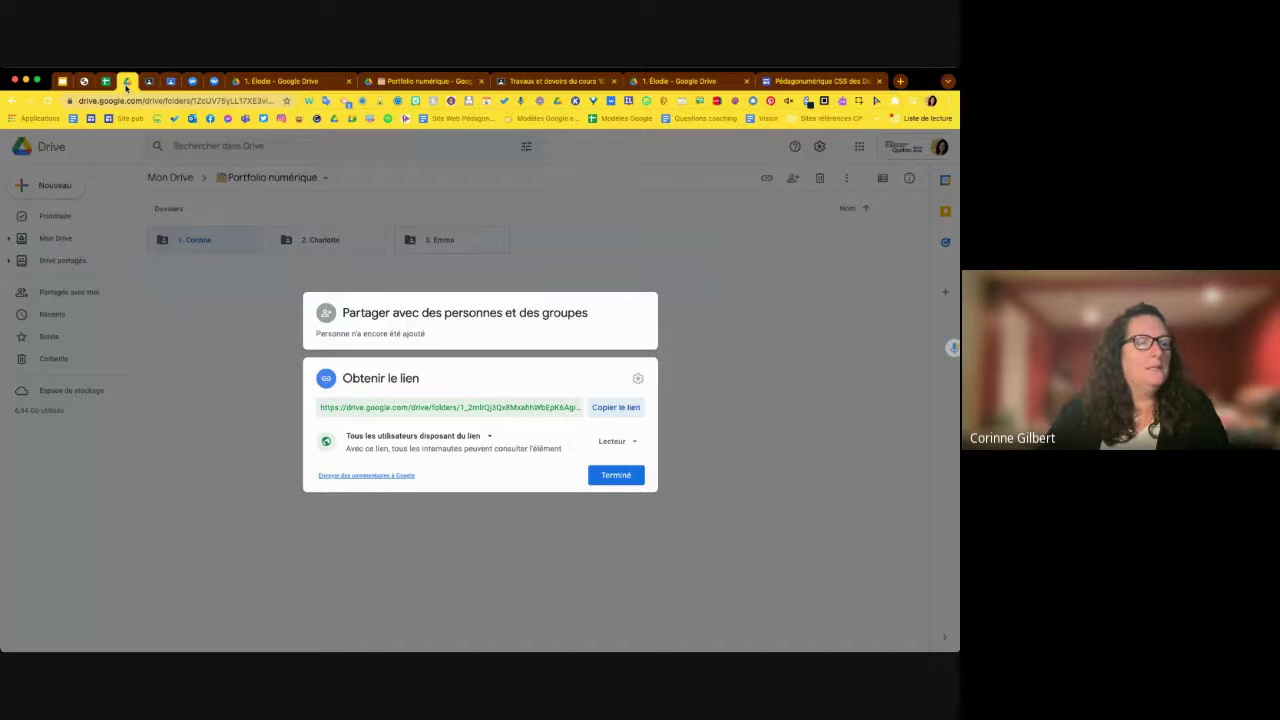
left_click(871, 329)
left_click(340, 242)
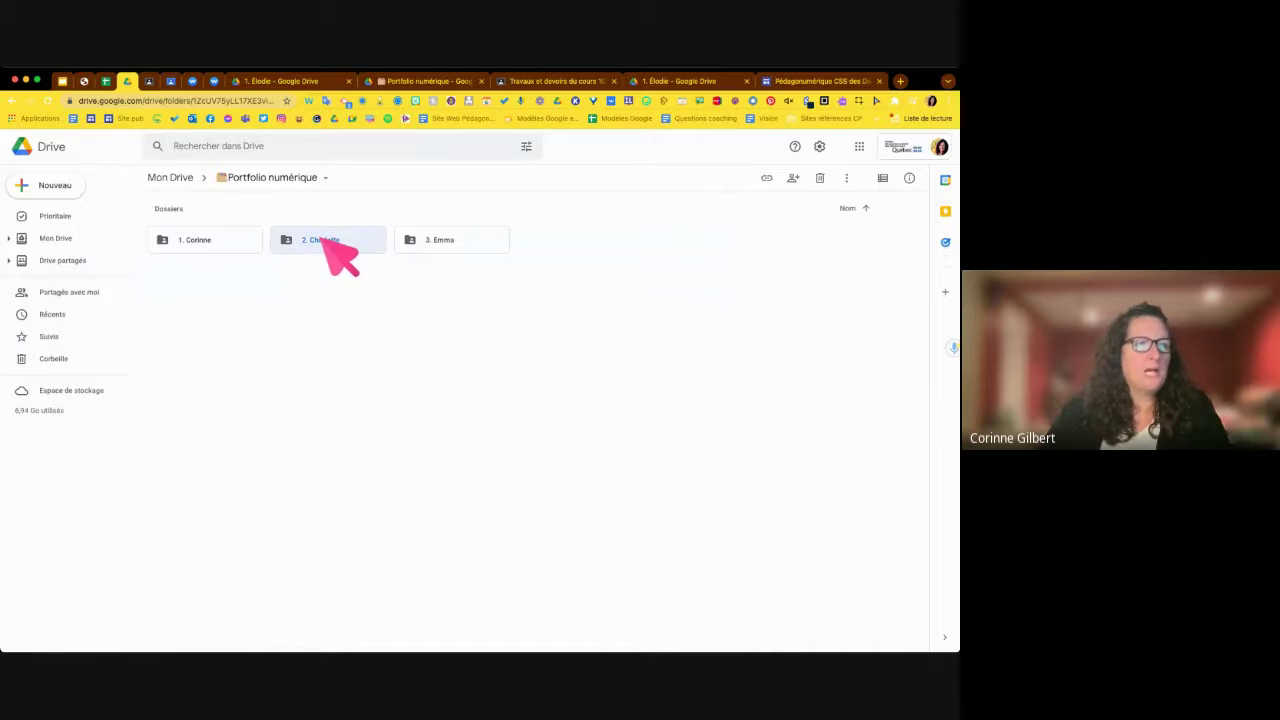
right_click(340, 248)
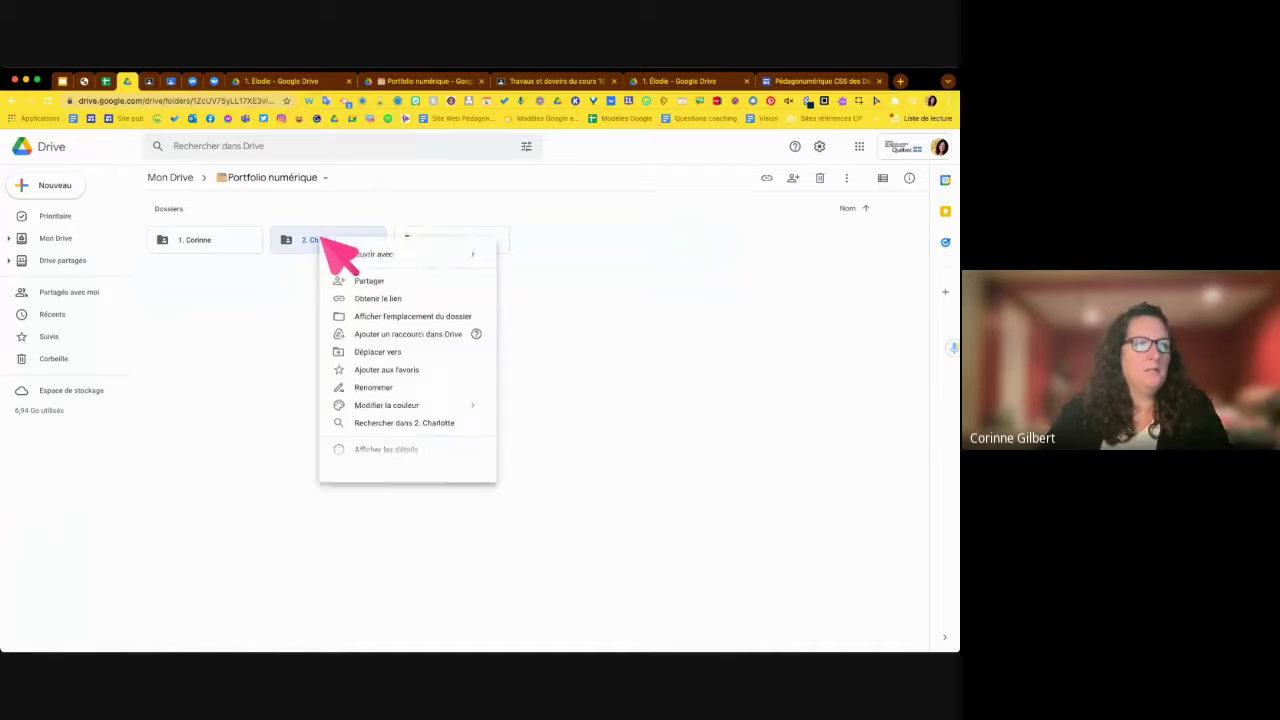
left_click(390, 299)
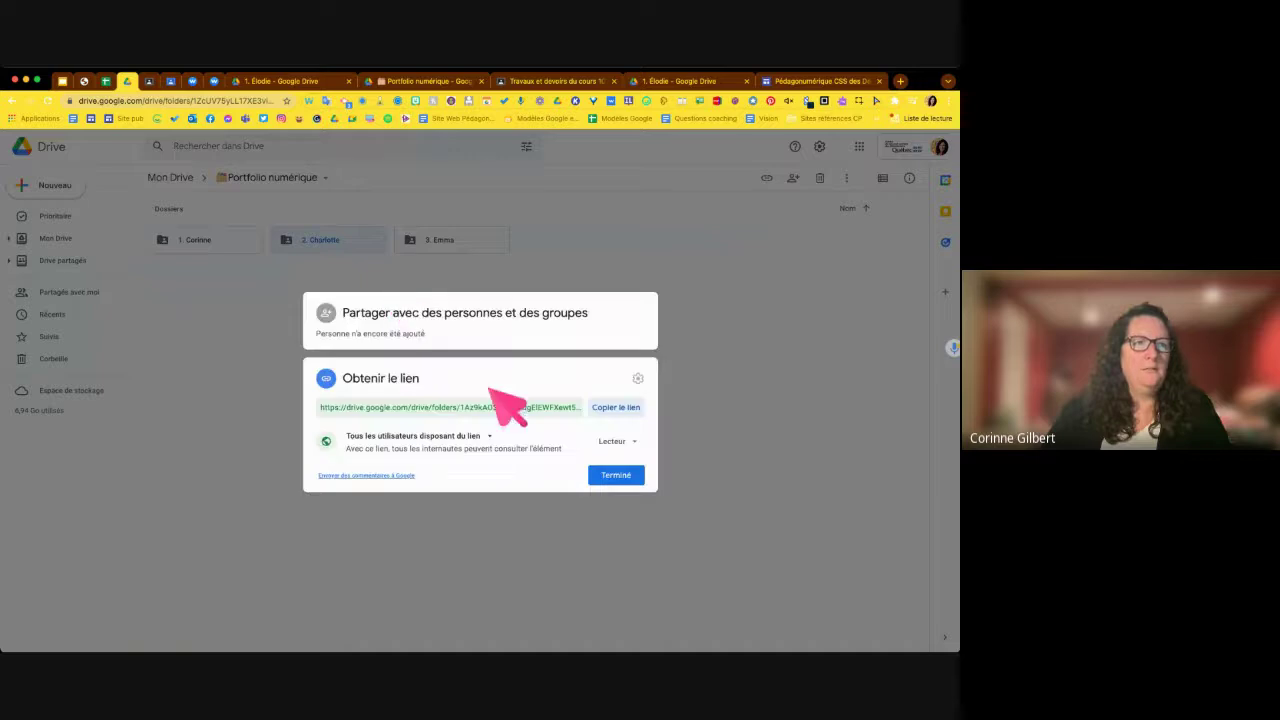
left_click(617, 407)
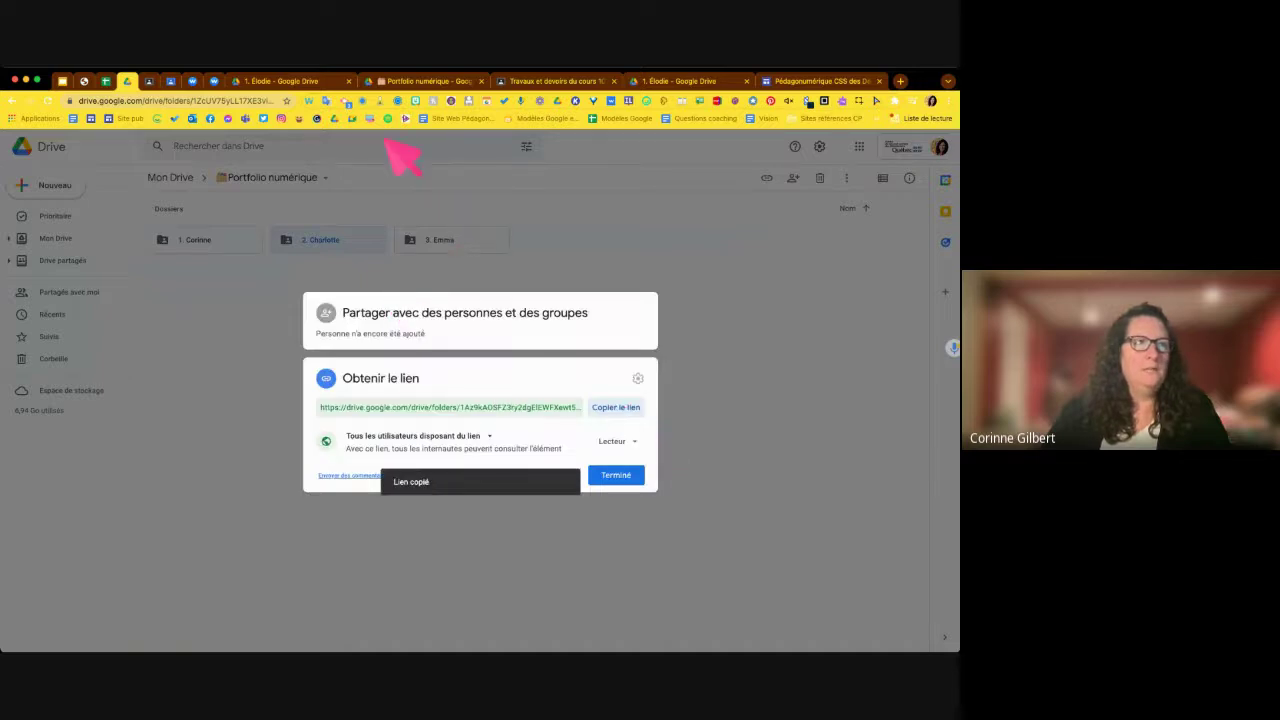
Step: Return to Google Classroom, attach the copied folder link to the second student's documentation post, and publish it
left_click(174, 83)
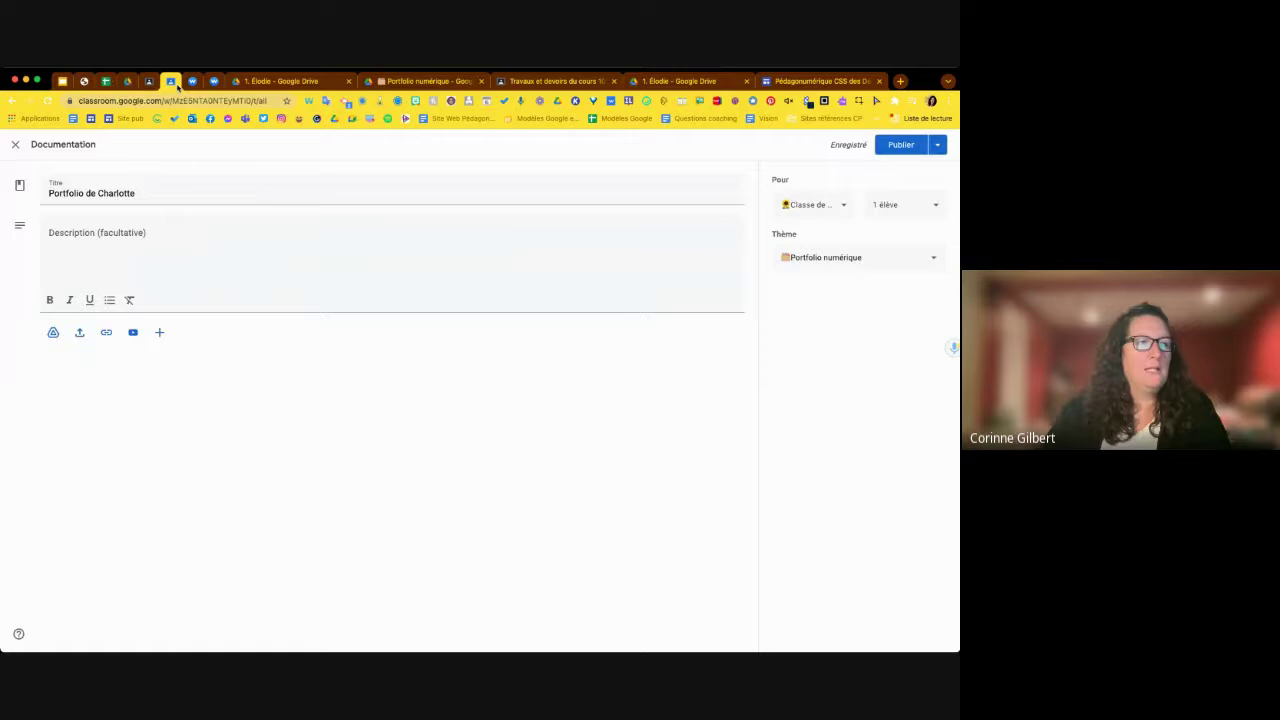
left_click(106, 332)
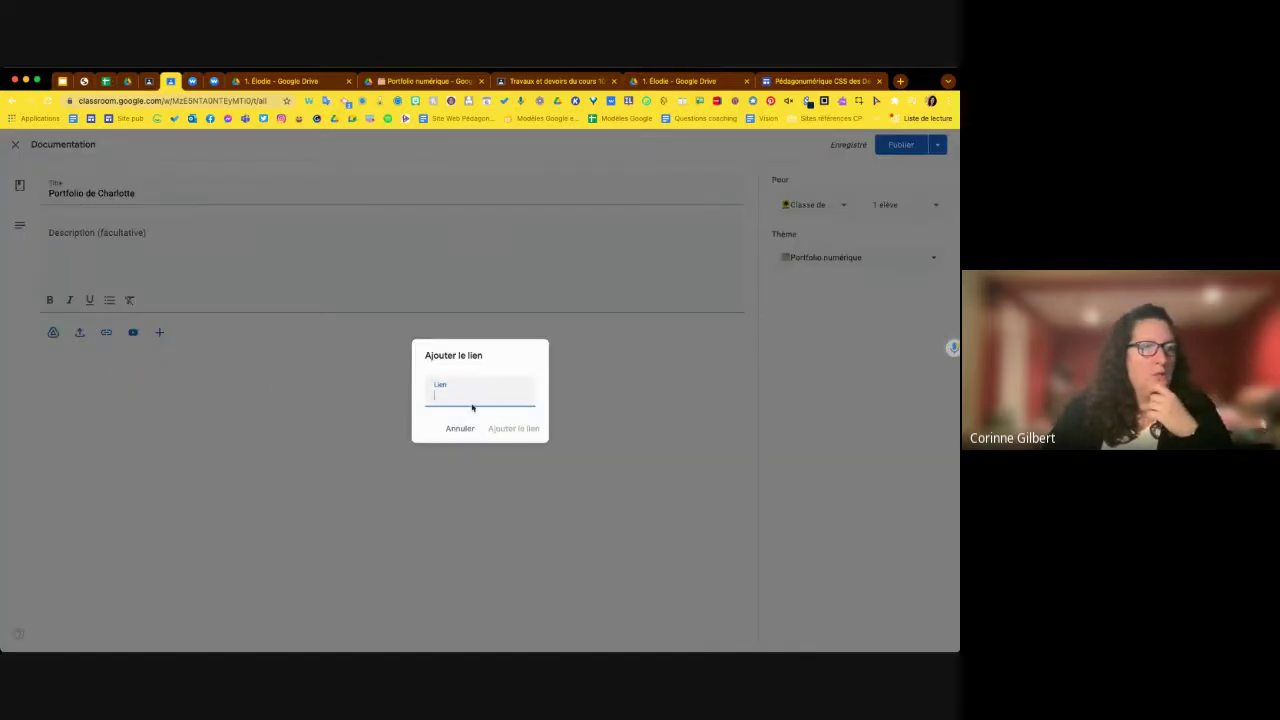
key("super+v")
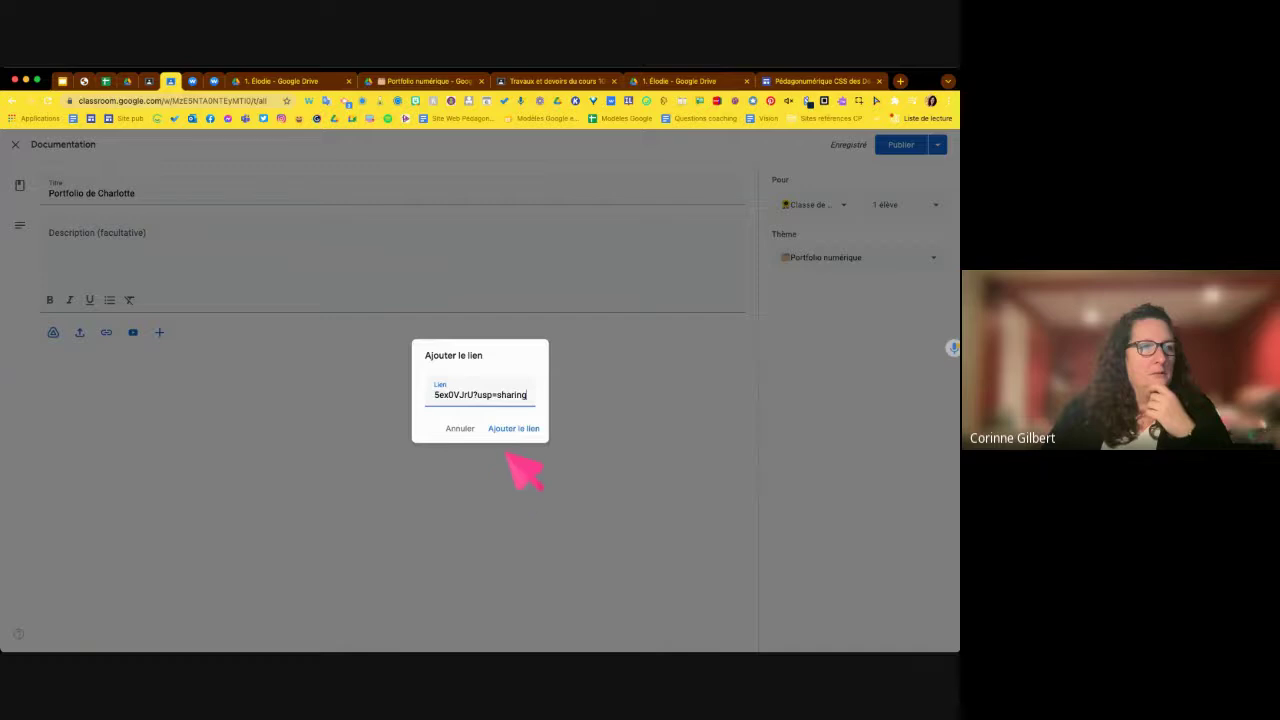
left_click(511, 429)
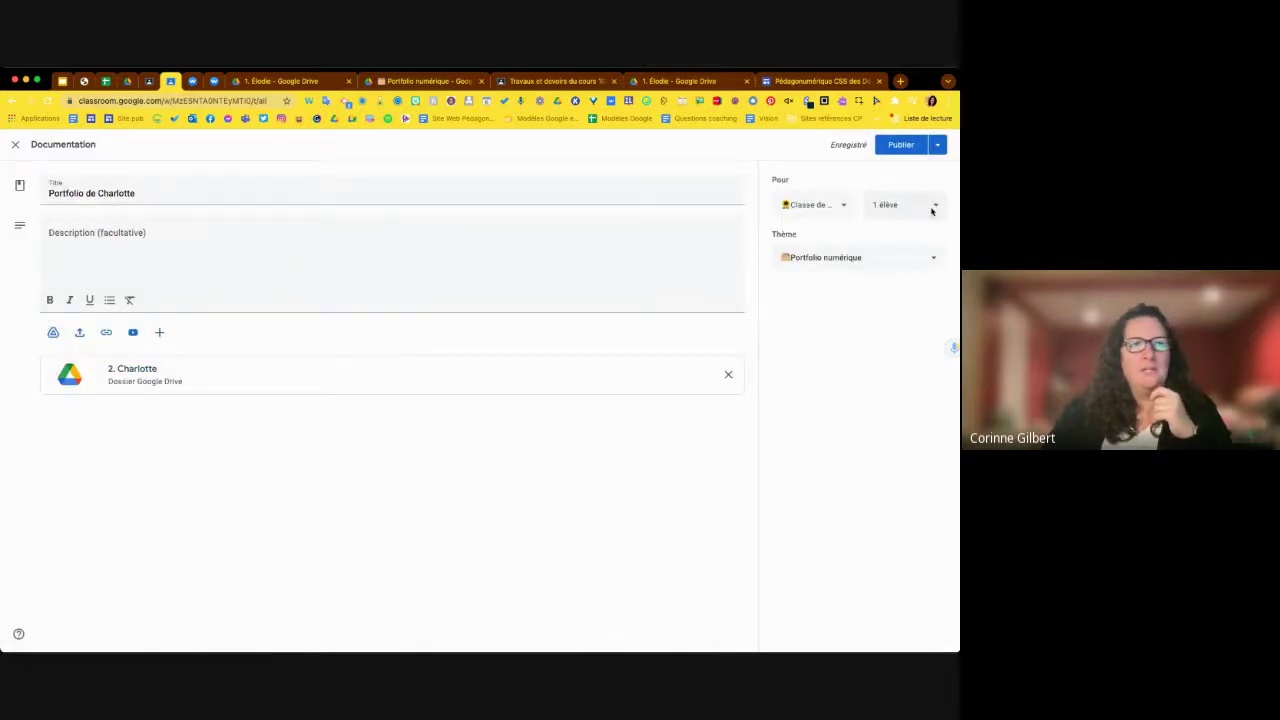
left_click(905, 258)
left_click(903, 258)
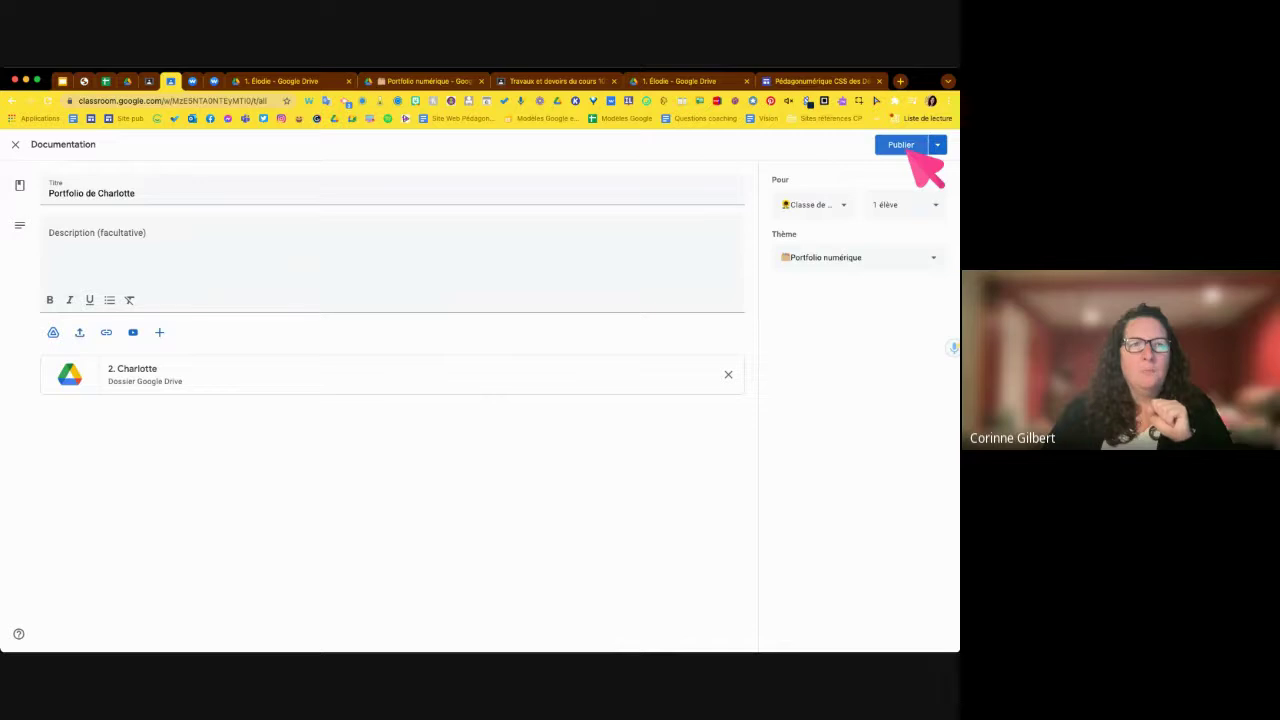
left_click(903, 145)
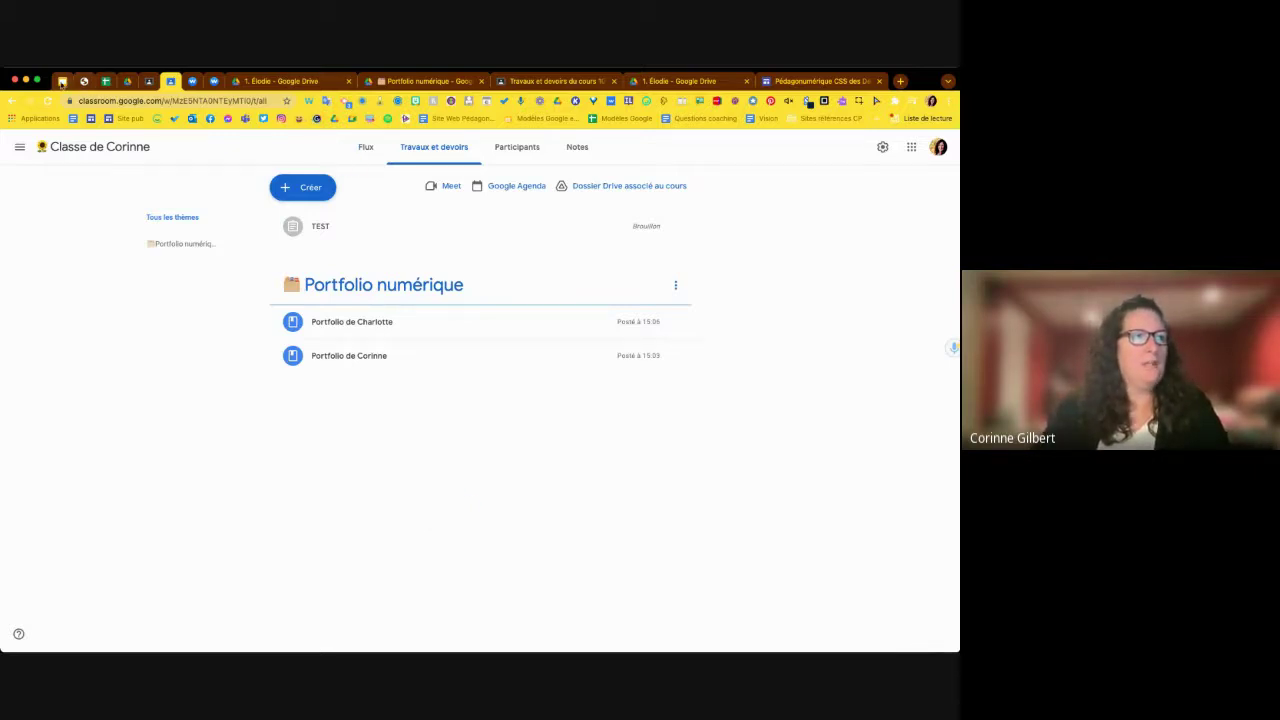
Step: Switch to the Google Slides webinar deck and start the slideshow from the "ÉTAPE 2 - ENA* GOOGLE CLASSROOM" slide
left_click(61, 81)
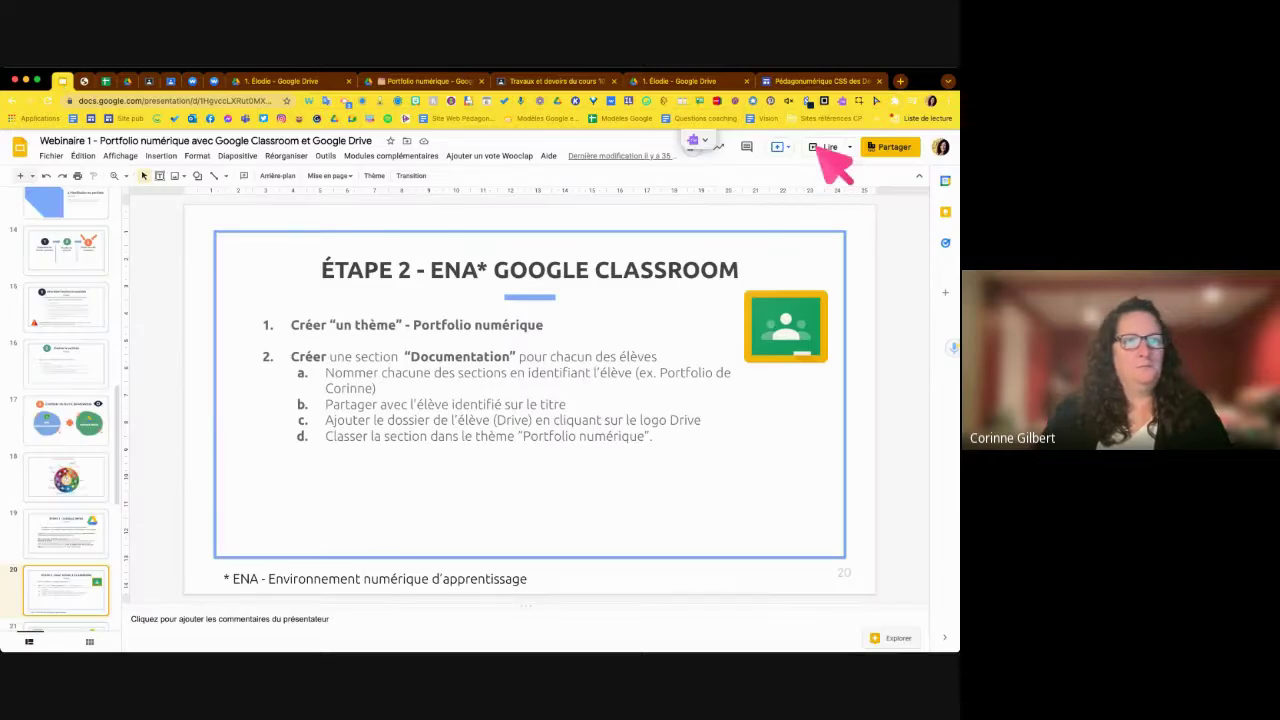
left_click(829, 147)
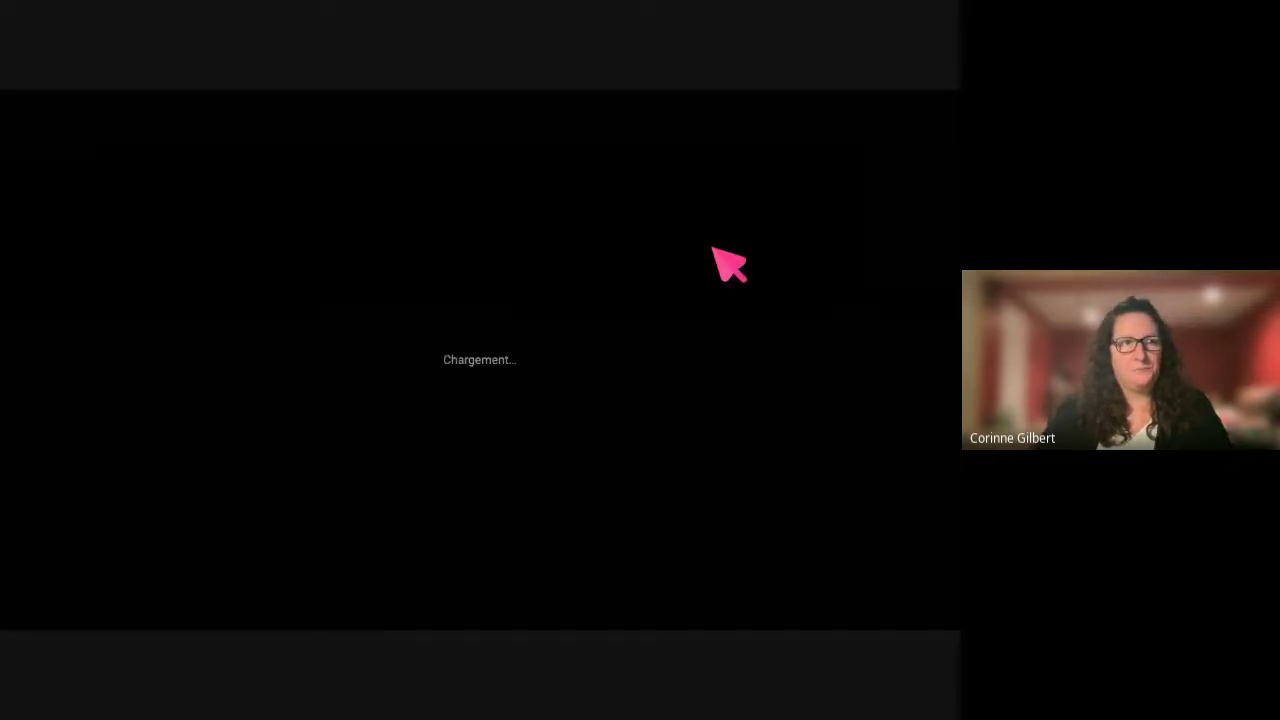